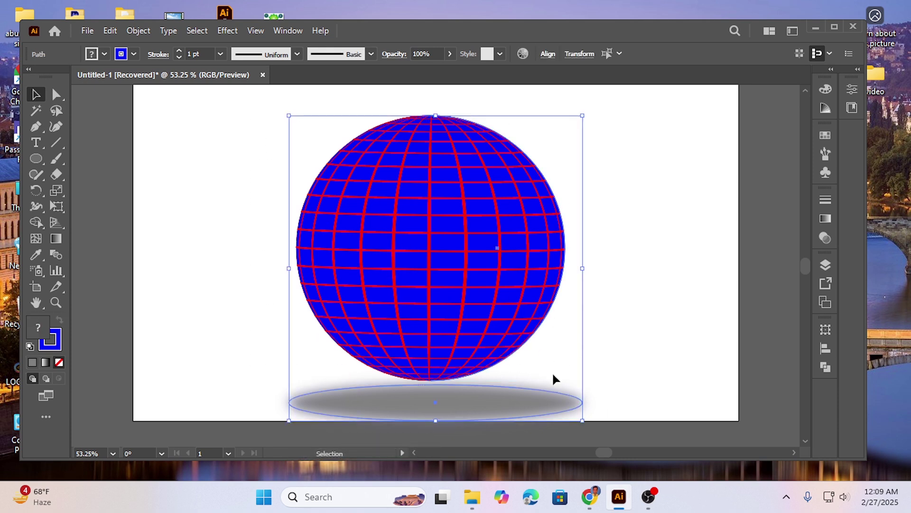
- Delete the finished globe and its blurred shadow ellipse so the artboard is empty
{"action": "left_click", "coordinate": [655, 283]}
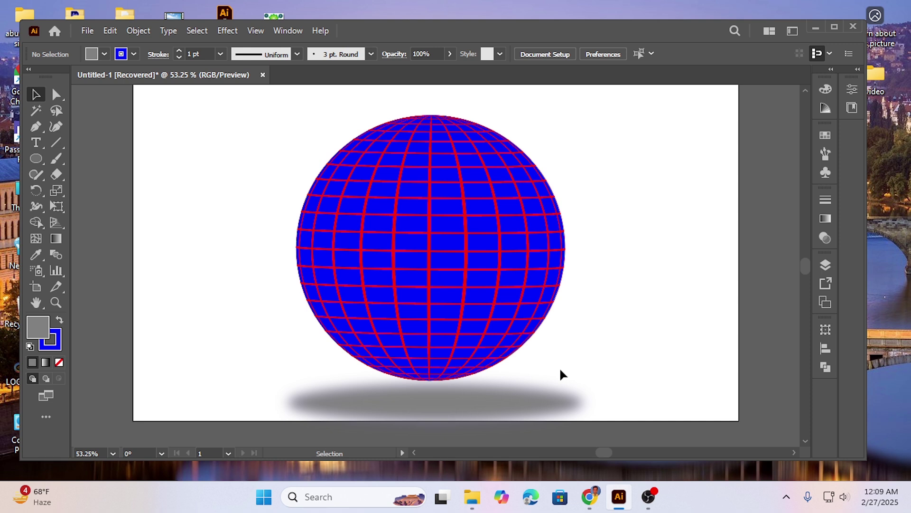
{"action": "left_click_drag", "start_coordinate": [257, 154], "coordinate": [588, 412]}
{"action": "key", "text": "Delete"}
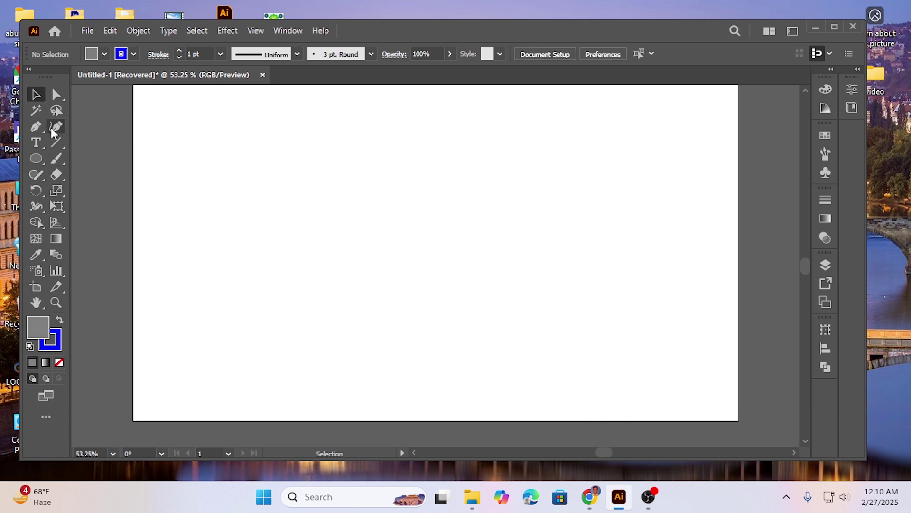
- Draw a nearly horizontal line across the upper middle of the artboard and duplicate it a short distance below
{"action": "left_click", "coordinate": [56, 142]}
{"action": "left_click_drag", "start_coordinate": [276, 147], "coordinate": [556, 149]}
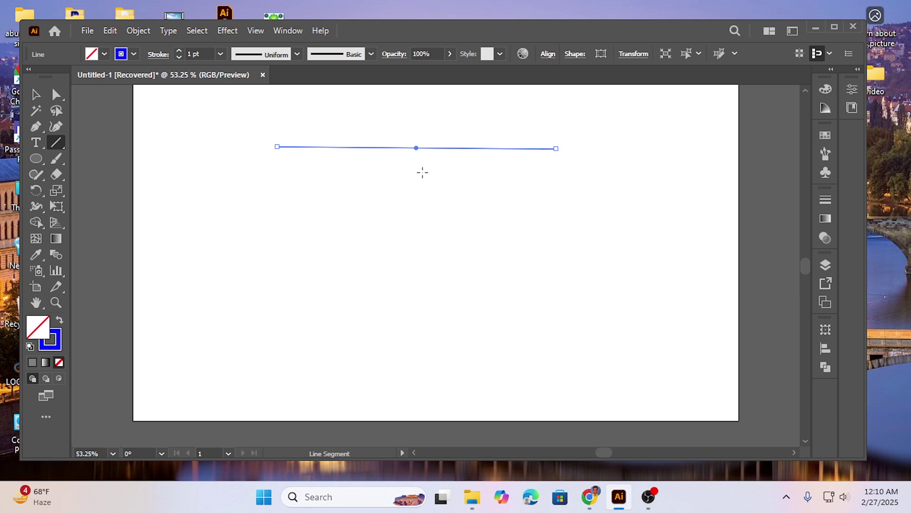
{"action": "key", "text": "v"}
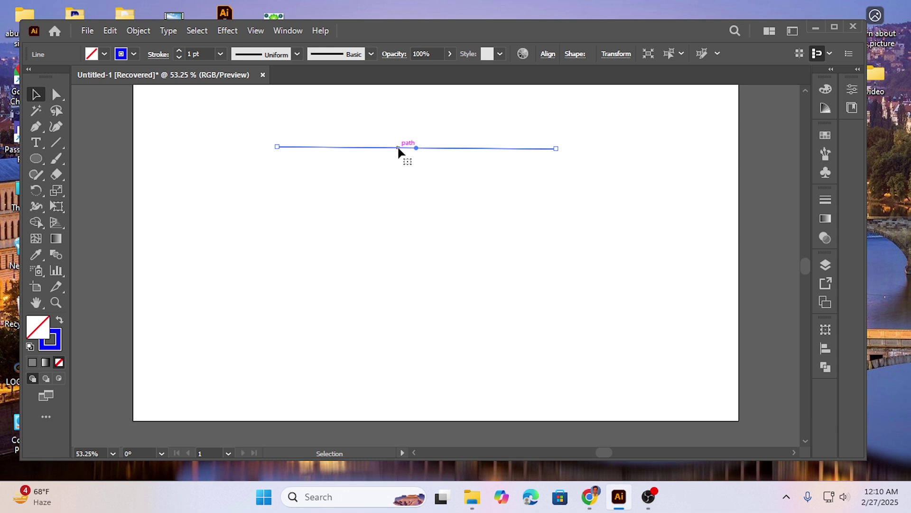
{"action": "left_click_drag", "start_coordinate": [399, 151], "coordinate": [399, 158]}
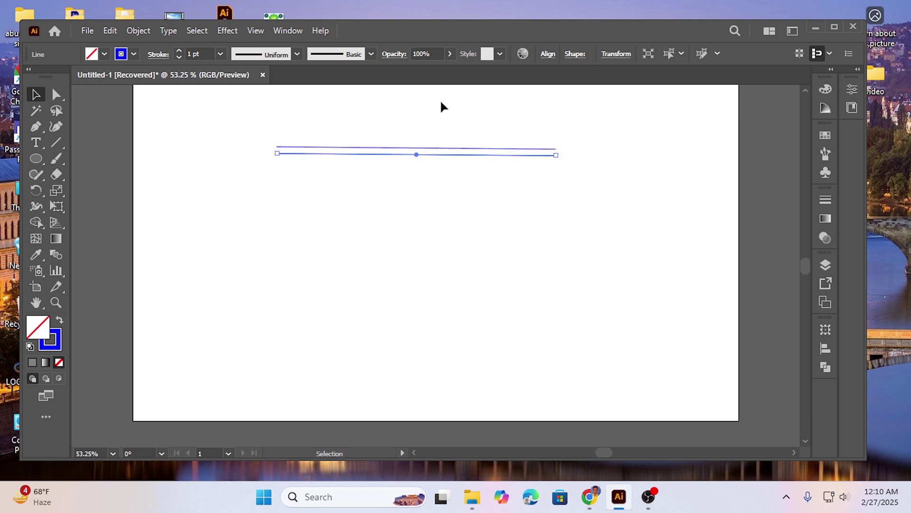
- Repeat the line duplication until the evenly spaced lines stack down to near the artboard's lower edge
{"action": "key", "text": "a"}
{"action": "key", "text": "ctrl+d"}
{"action": "key", "text": "ctrl+d"}
{"action": "key", "text": "ctrl+d"}
{"action": "key", "text": "ctrl+d"}
{"action": "key", "text": "ctrl+d"}
{"action": "key", "text": "ctrl+d"}
{"action": "key", "text": "ctrl+d"}
{"action": "key", "text": "ctrl+d"}
{"action": "key", "text": "ctrl+d"}
{"action": "key", "text": "ctrl+d"}
{"action": "key", "text": "ctrl+d"}
{"action": "key", "text": "ctrl+d"}
{"action": "key", "text": "ctrl+d"}
{"action": "key", "text": "ctrl+d"}
{"action": "key", "text": "ctrl+d"}
{"action": "key", "text": "ctrl+d"}
{"action": "key", "text": "ctrl+d"}
{"action": "key", "text": "ctrl+d"}
{"action": "key", "text": "ctrl+d"}
{"action": "key", "text": "ctrl+d"}
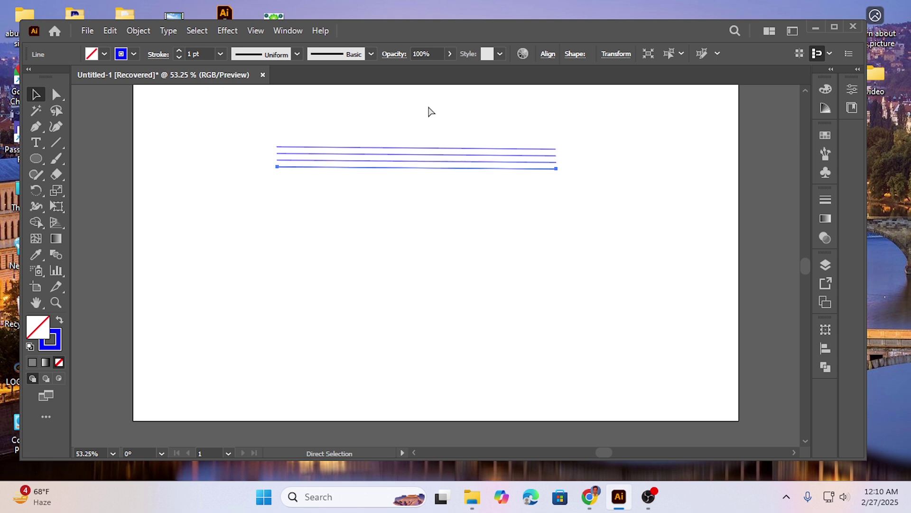
{"action": "key", "text": "ctrl+d"}
{"action": "key", "text": "ctrl+d"}
{"action": "key", "text": "ctrl+d"}
{"action": "key", "text": "ctrl+d"}
{"action": "key", "text": "ctrl+d"}
{"action": "key", "text": "ctrl+d"}
{"action": "key", "text": "ctrl+d"}
{"action": "key", "text": "ctrl+d"}
{"action": "key", "text": "ctrl+d"}
{"action": "key", "text": "ctrl+d"}
{"action": "key", "text": "ctrl+d"}
{"action": "key", "text": "ctrl+d"}
{"action": "key", "text": "ctrl+d"}
{"action": "key", "text": "ctrl+d"}
{"action": "key", "text": "ctrl+d"}
{"action": "key", "text": "v"}
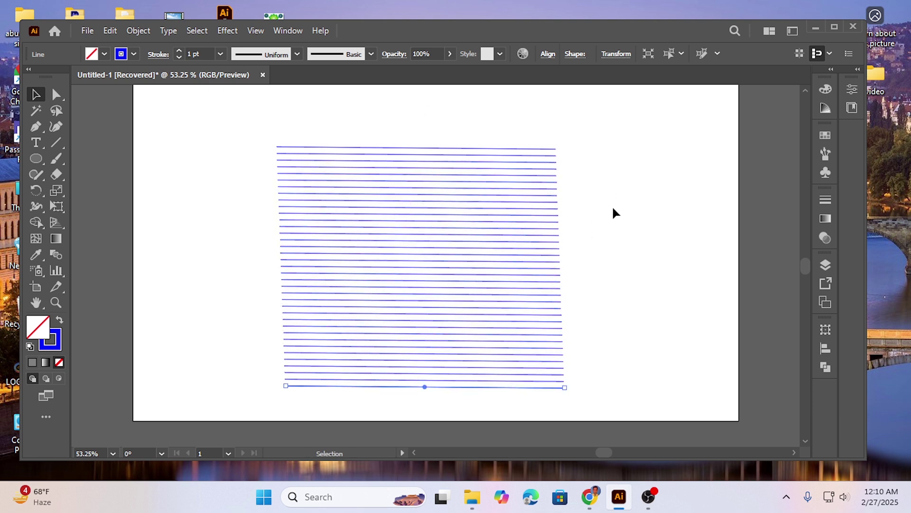
{"action": "left_click", "coordinate": [580, 201]}
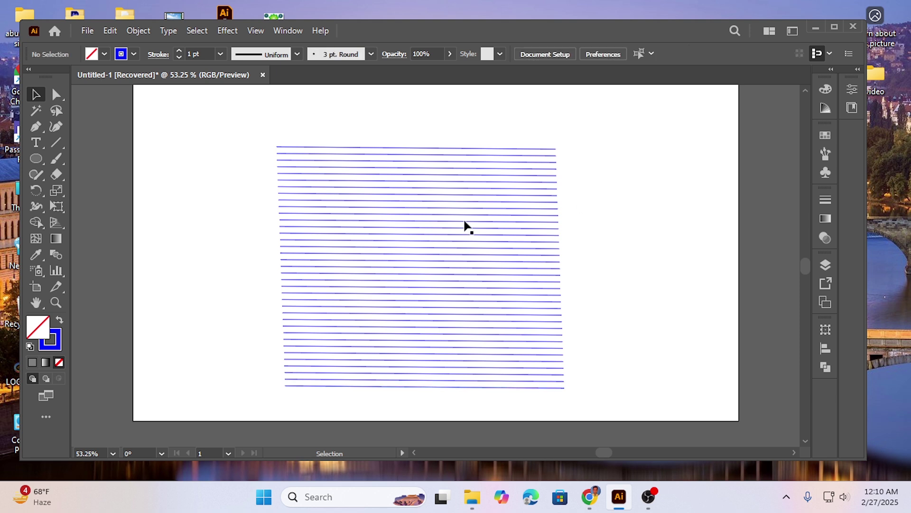
- Change the stroke colour of all the stacked lines to magenta
{"action": "left_click_drag", "start_coordinate": [230, 137], "coordinate": [347, 391]}
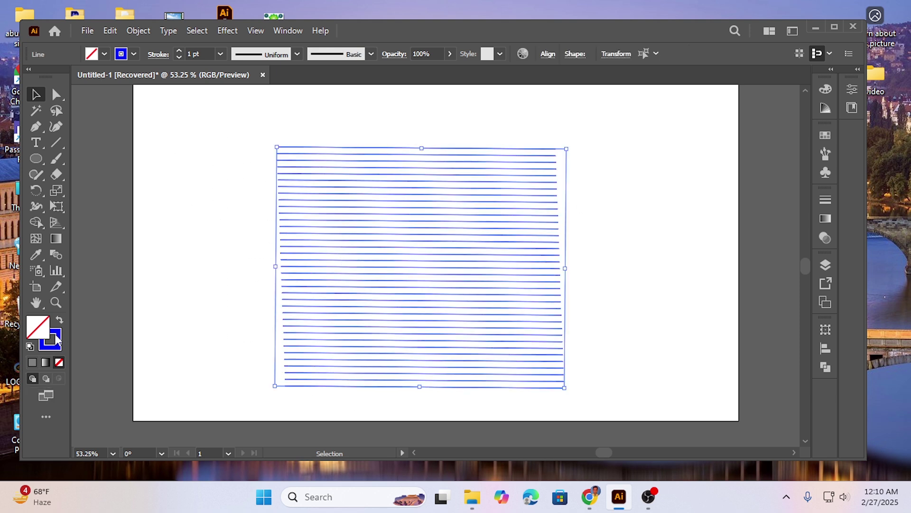
{"action": "left_click", "coordinate": [133, 54]}
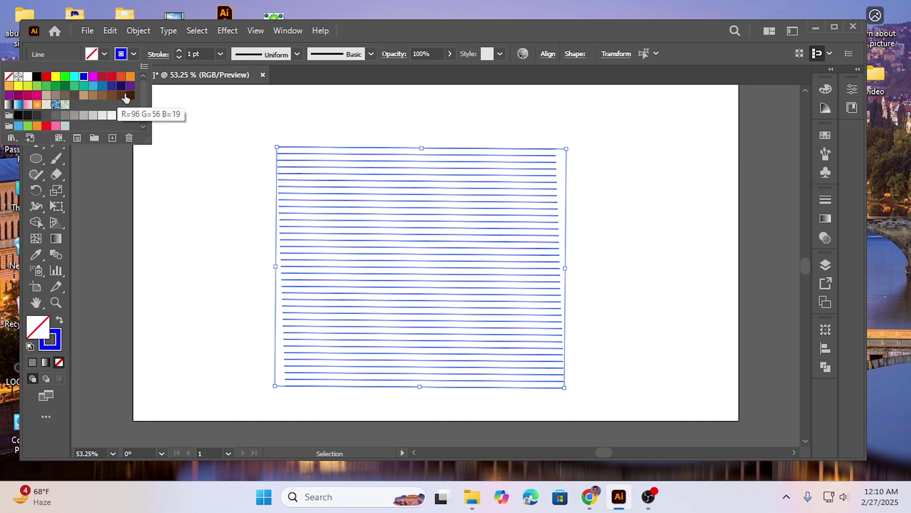
{"action": "left_click", "coordinate": [92, 77]}
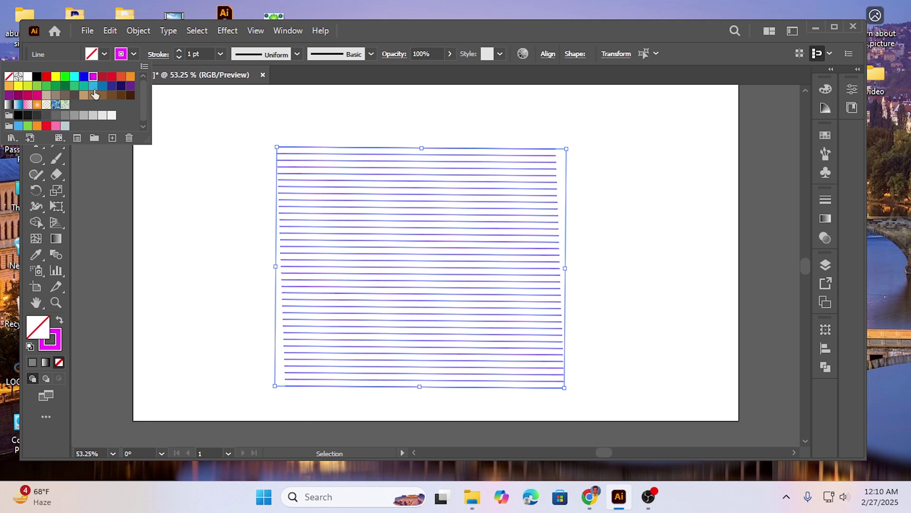
{"action": "left_click", "coordinate": [226, 200]}
- Copy all the magenta lines and paste the copy in front of the originals
{"action": "left_click_drag", "start_coordinate": [233, 125], "coordinate": [334, 394]}
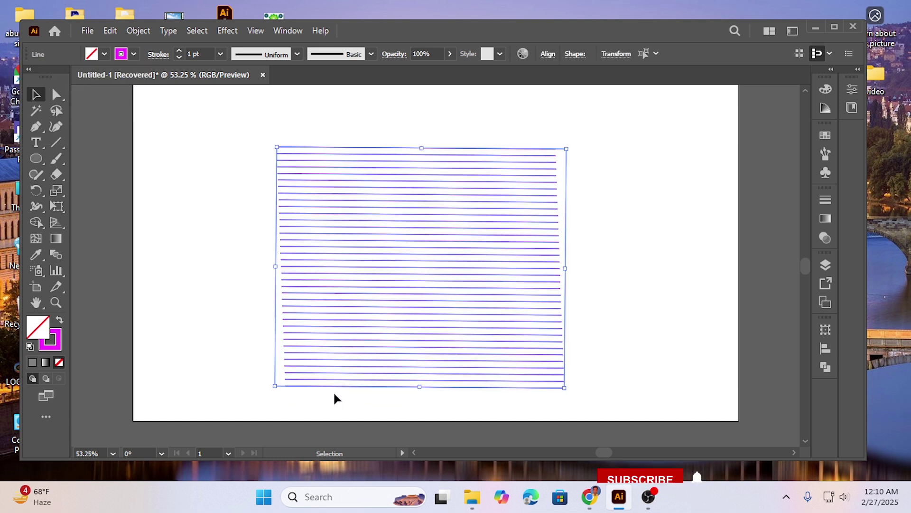
{"action": "left_click", "coordinate": [111, 32]}
{"action": "left_click", "coordinate": [138, 97]}
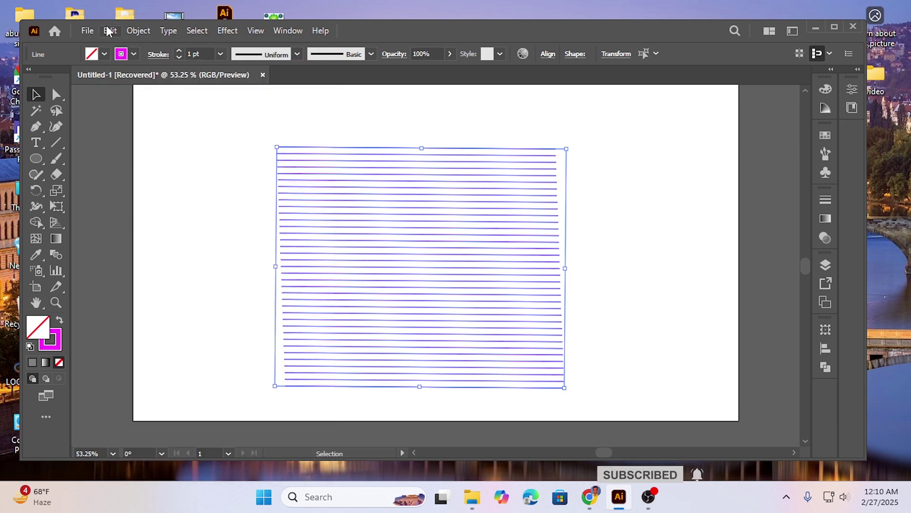
{"action": "left_click", "coordinate": [110, 31]}
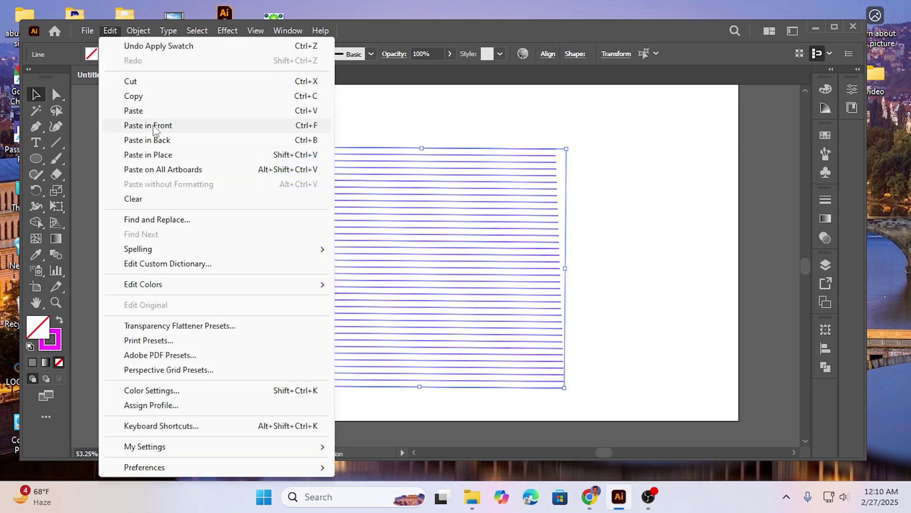
{"action": "left_click", "coordinate": [152, 126]}
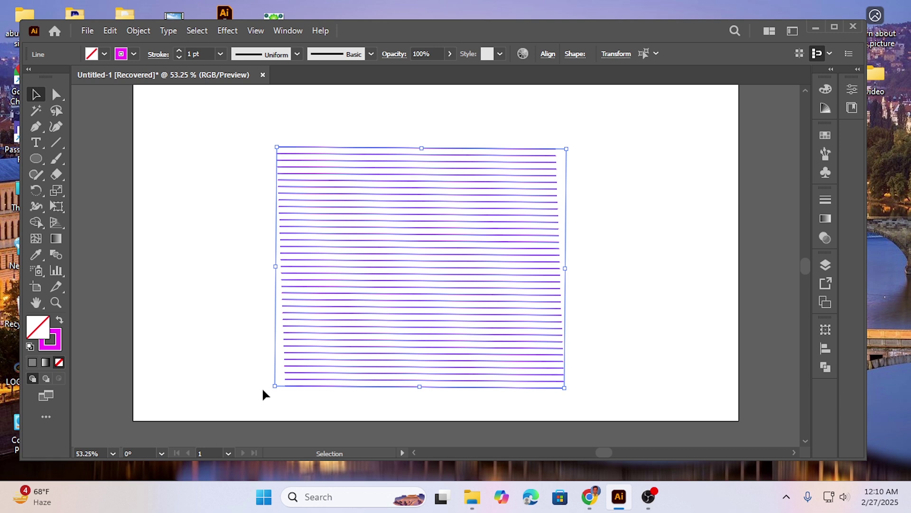
- Rotate the pasted lines to vertical so they cross the horizontal ones as a grid
{"action": "left_click_drag", "start_coordinate": [266, 388], "coordinate": [504, 379]}
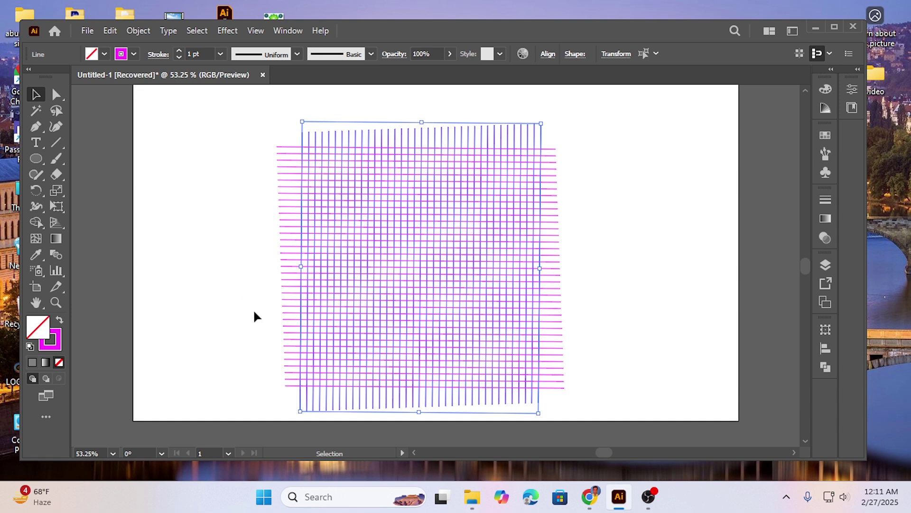
{"action": "left_click_drag", "start_coordinate": [545, 415], "coordinate": [552, 421]}
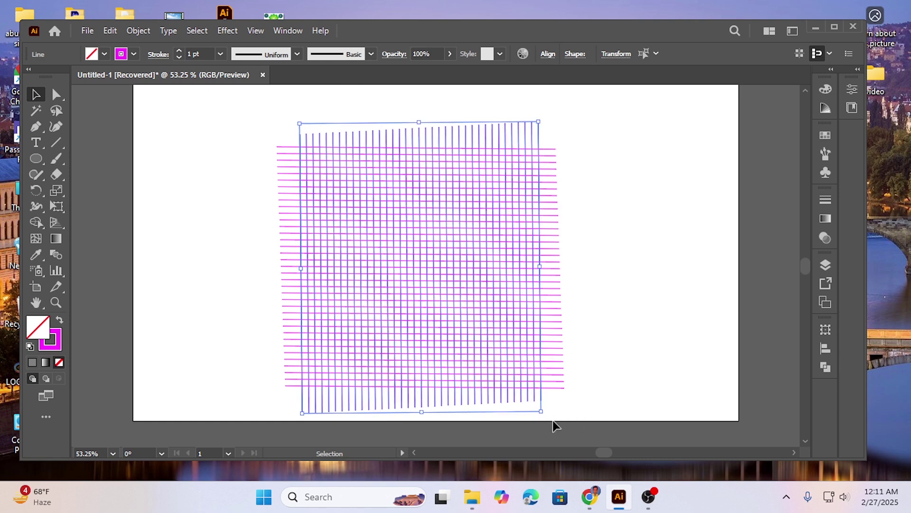
{"action": "left_click", "coordinate": [208, 226]}
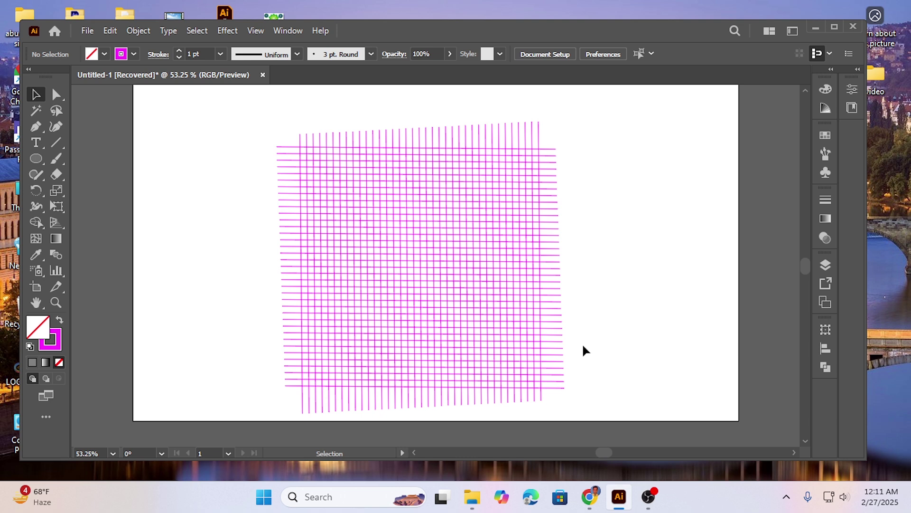
- Trim the line ends that overhang all four sides of the grid with the Shape Builder tool
{"action": "left_click_drag", "start_coordinate": [214, 114], "coordinate": [613, 392]}
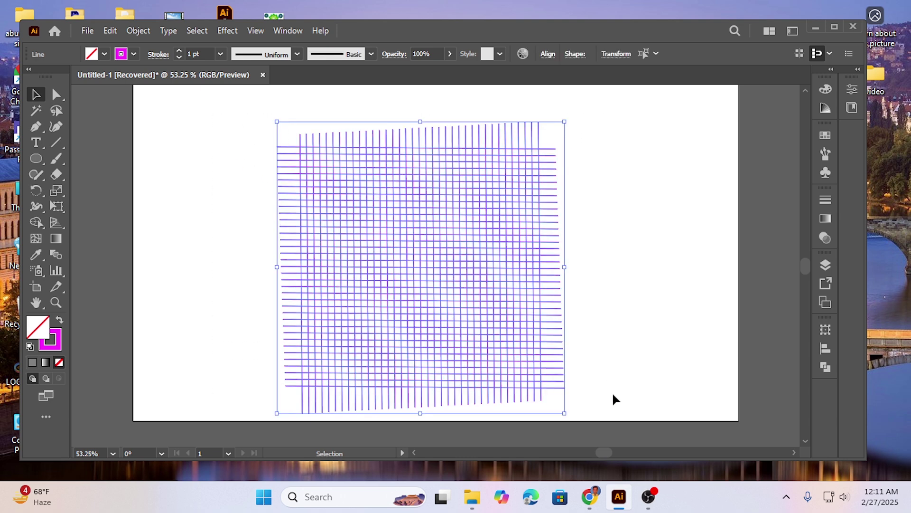
{"action": "left_click", "coordinate": [36, 221]}
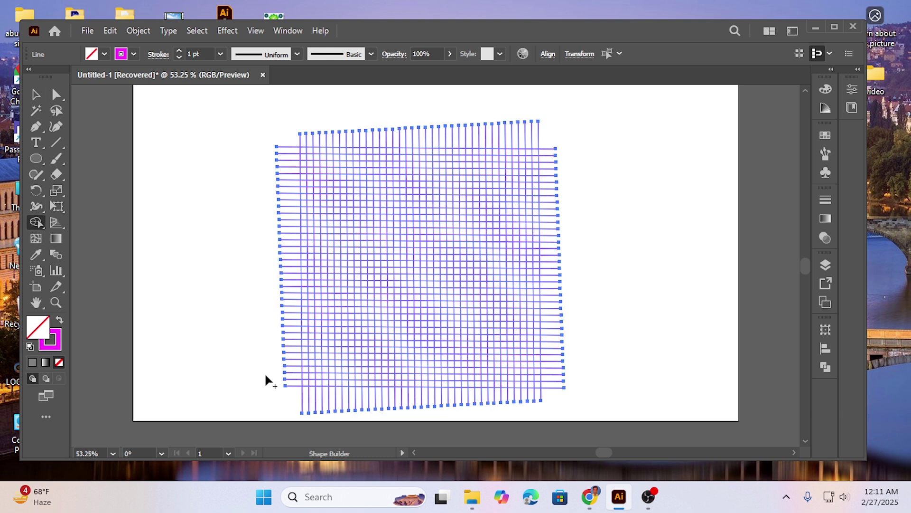
{"action": "left_click_drag", "start_coordinate": [294, 390], "coordinate": [294, 235]}
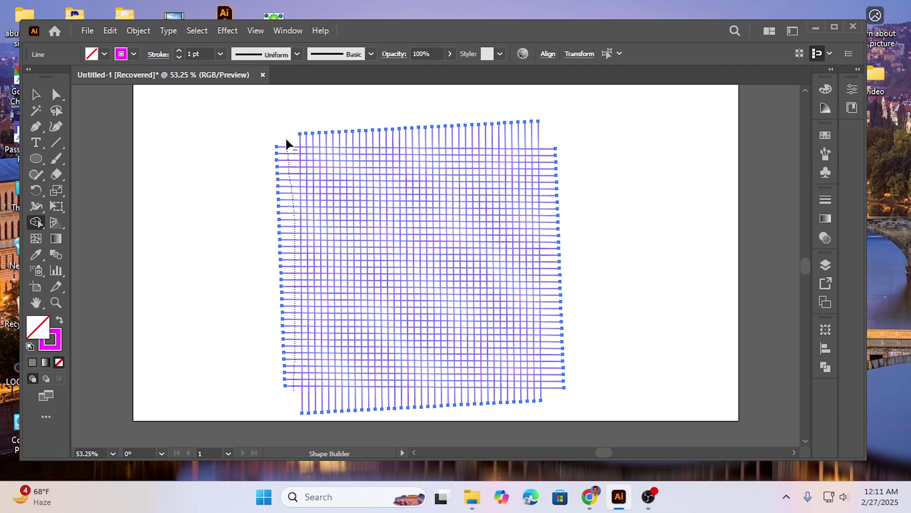
{"action": "left_click_drag", "start_coordinate": [287, 139], "coordinate": [437, 138]}
{"action": "left_click_drag", "start_coordinate": [552, 192], "coordinate": [556, 354]}
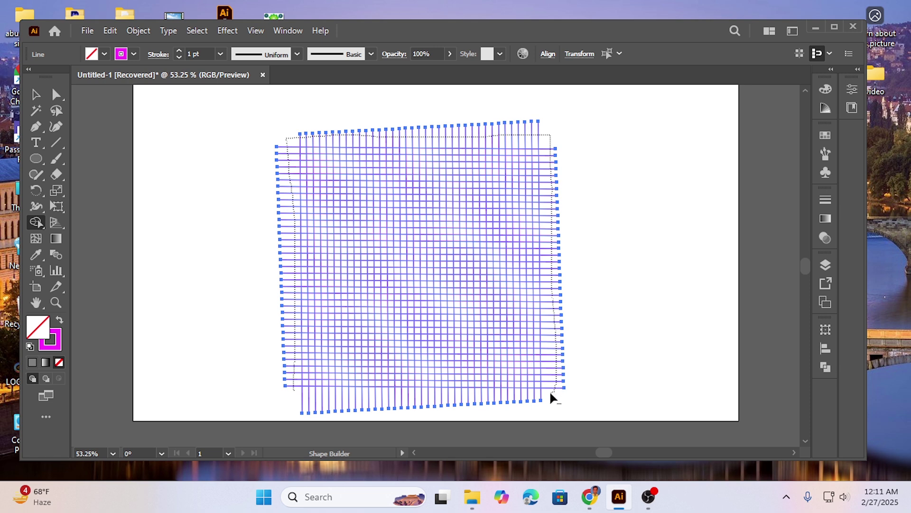
{"action": "left_click_drag", "start_coordinate": [525, 393], "coordinate": [296, 402]}
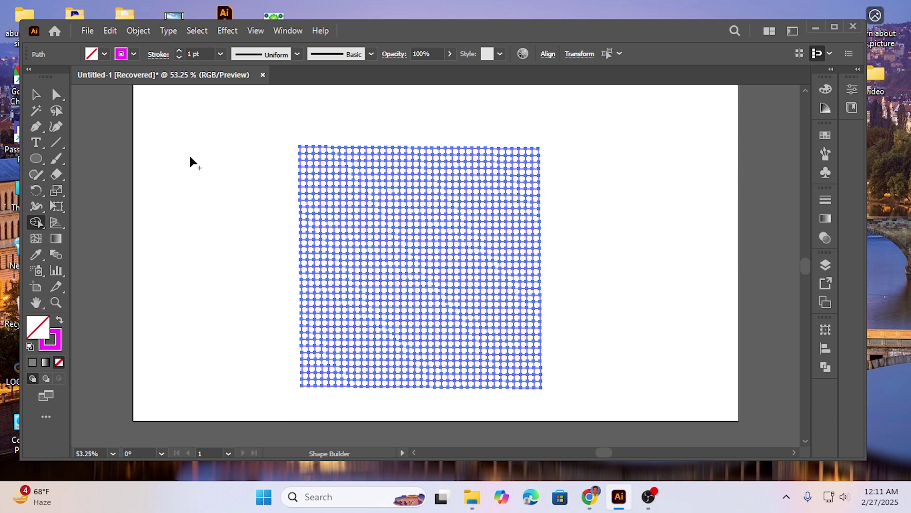
{"action": "left_click", "coordinate": [35, 94]}
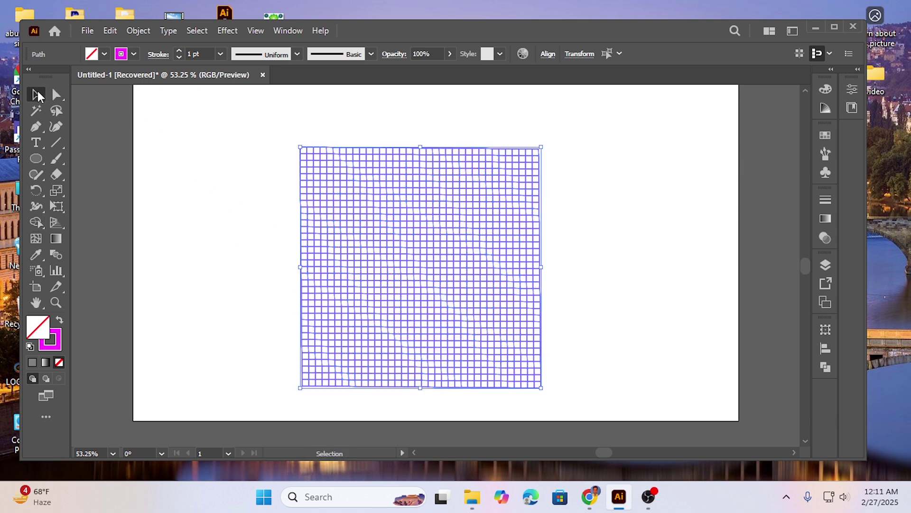
{"action": "left_click", "coordinate": [167, 172]}
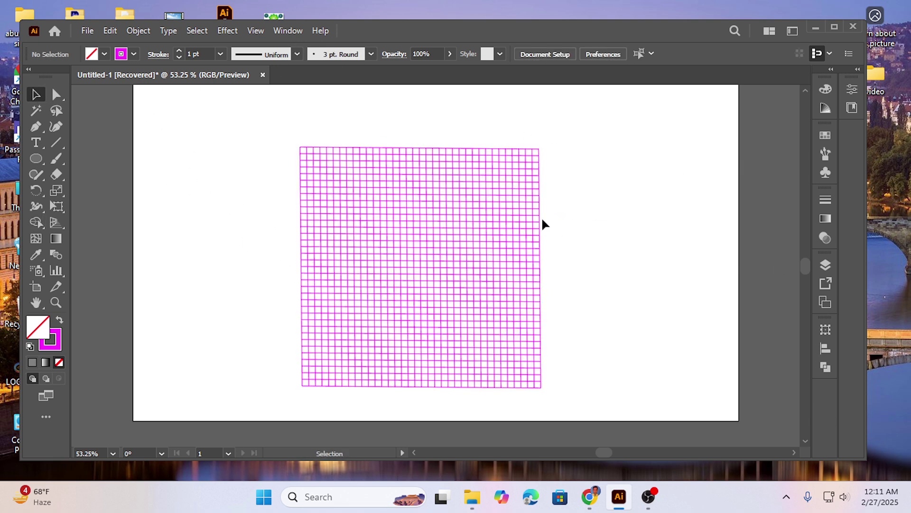
- Group all the grid paths and move the group slightly upward on the artboard
{"action": "left_click_drag", "start_coordinate": [255, 136], "coordinate": [594, 411]}
{"action": "right_click", "coordinate": [417, 221]}
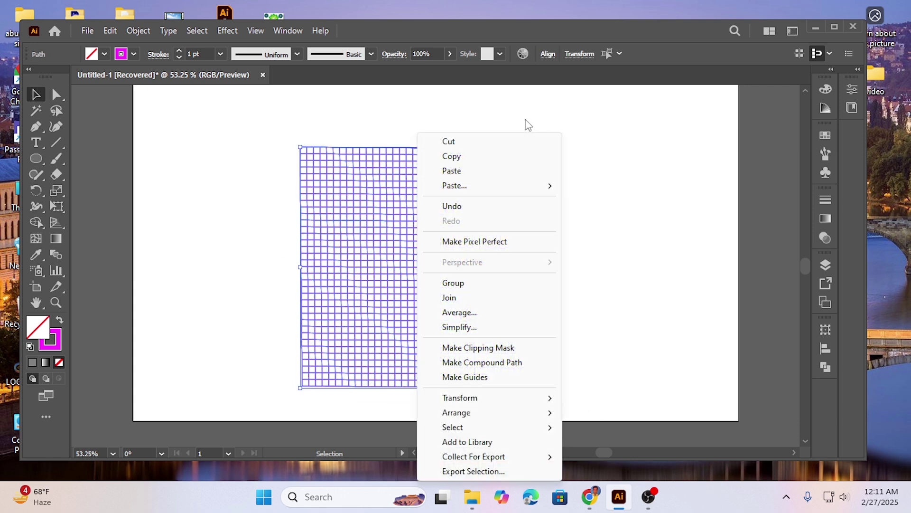
{"action": "left_click", "coordinate": [462, 285]}
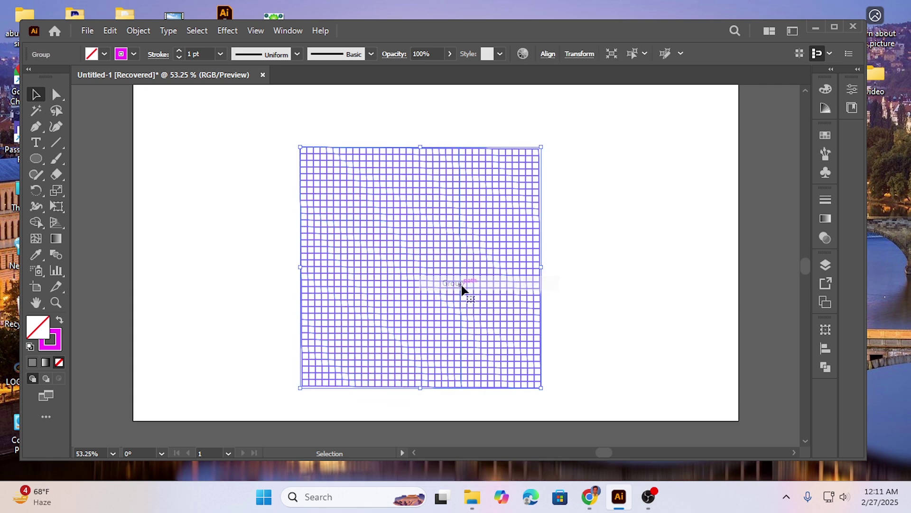
{"action": "left_click", "coordinate": [609, 202]}
{"action": "left_click_drag", "start_coordinate": [249, 143], "coordinate": [548, 395]}
{"action": "left_click_drag", "start_coordinate": [432, 272], "coordinate": [433, 241]}
{"action": "left_click", "coordinate": [615, 249]}
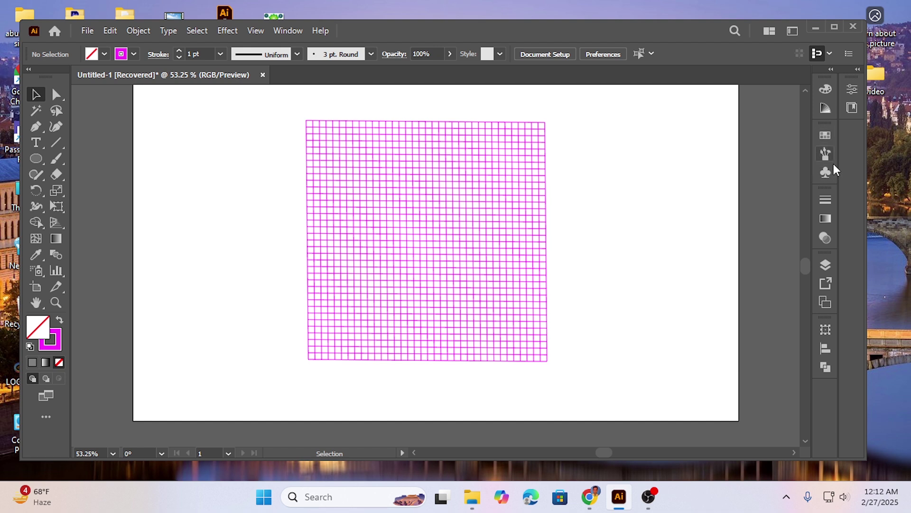
- Save the magenta grid as a new symbol named 13 and delete its instance from the artboard
{"action": "left_click", "coordinate": [826, 173]}
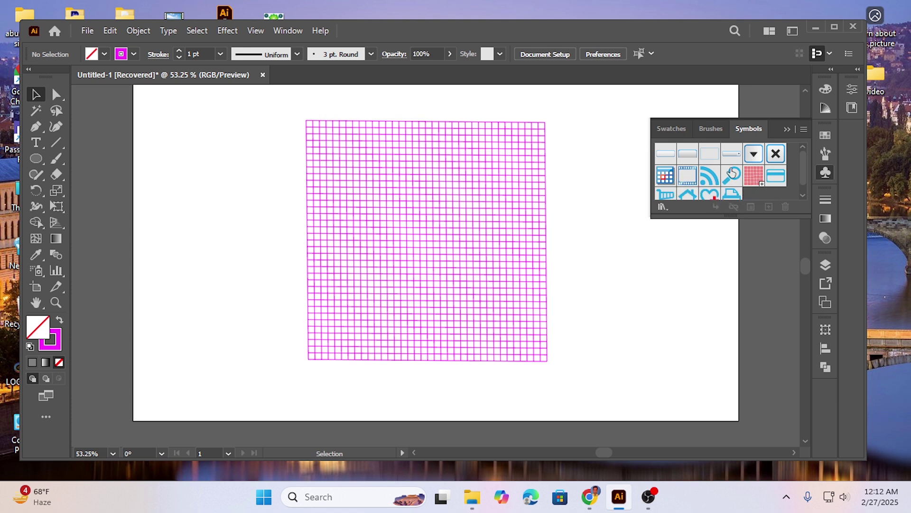
{"action": "mouse_move", "coordinate": [758, 178]}
{"action": "left_mouse_down"}
{"action": "mouse_move", "coordinate": [462, 233]}
{"action": "mouse_move", "coordinate": [424, 250]}
{"action": "mouse_move", "coordinate": [657, 237]}
{"action": "mouse_move", "coordinate": [766, 183]}
{"action": "left_mouse_up"}
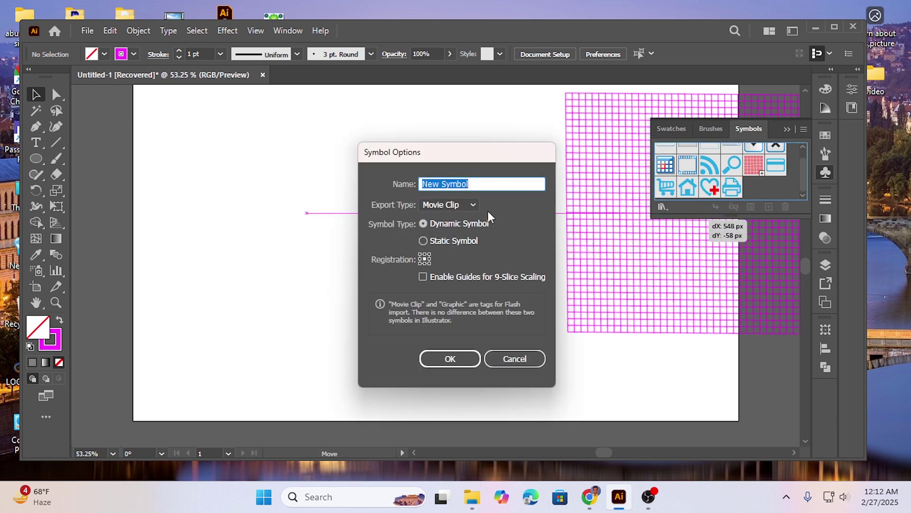
{"action": "type", "text": "13"}
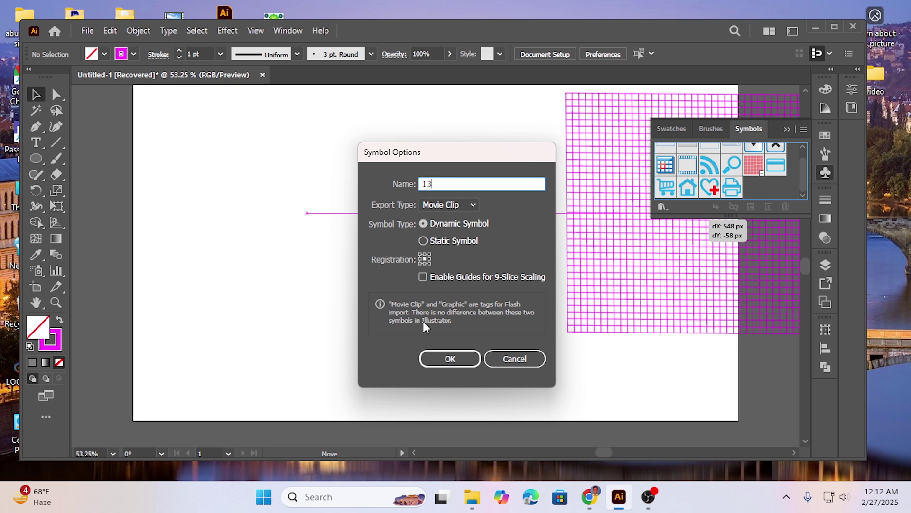
{"action": "left_click", "coordinate": [449, 357]}
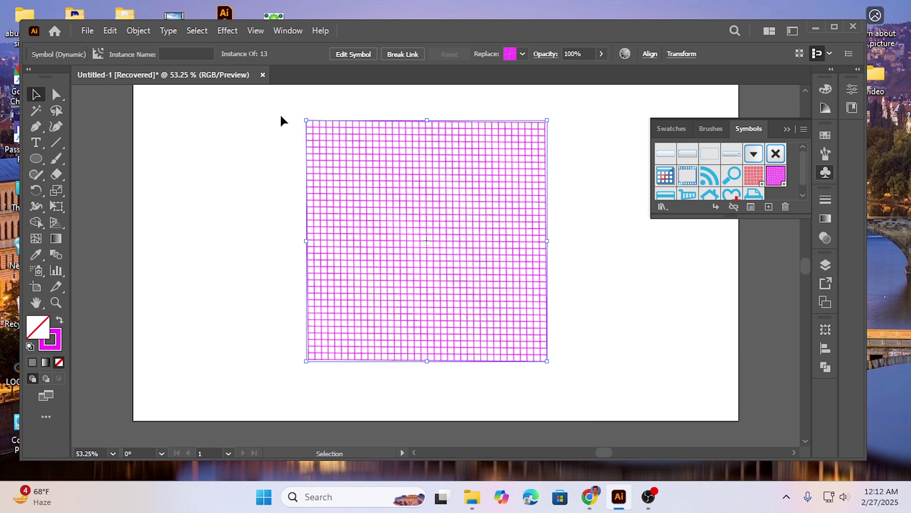
{"action": "key", "text": "Delete"}
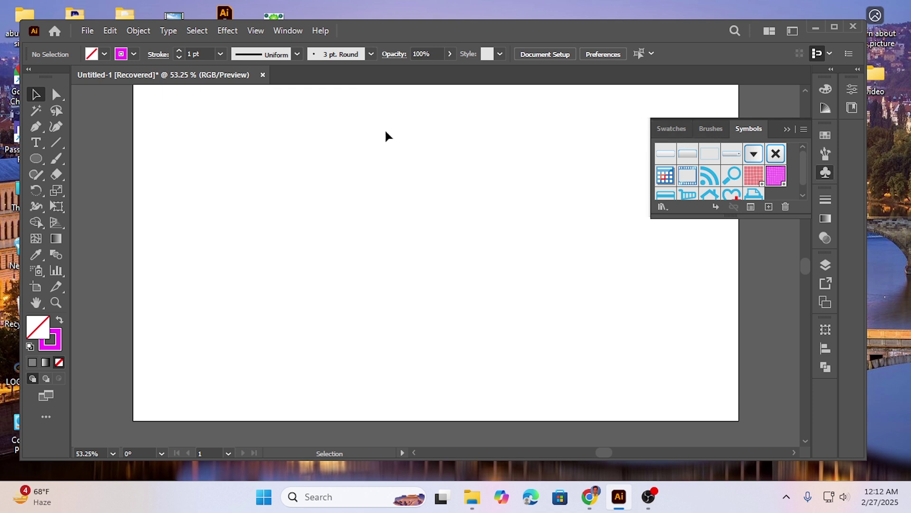
- Draw a large unfilled circle with a magenta stroke outward from a centre in the artboard's upper-left area
{"action": "left_click", "coordinate": [37, 160]}
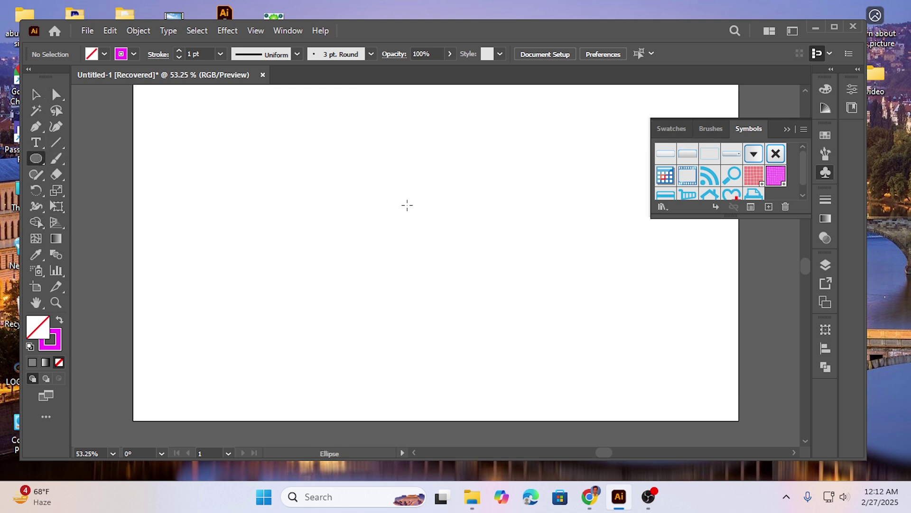
{"action": "left_click_drag", "start_coordinate": [333, 173], "coordinate": [493, 333]}
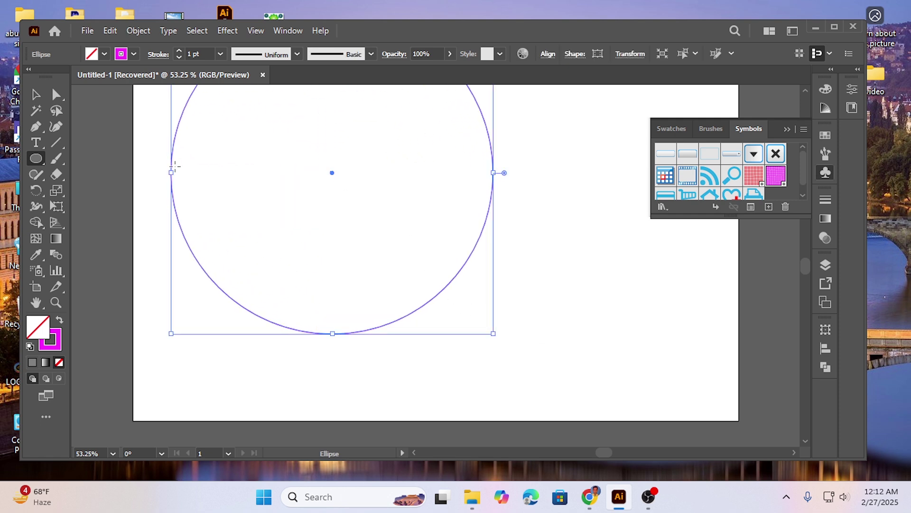
- Move the circle down and to the right so it lies fully within the artboard
{"action": "left_click", "coordinate": [36, 95]}
{"action": "left_click_drag", "start_coordinate": [183, 114], "coordinate": [233, 191]}
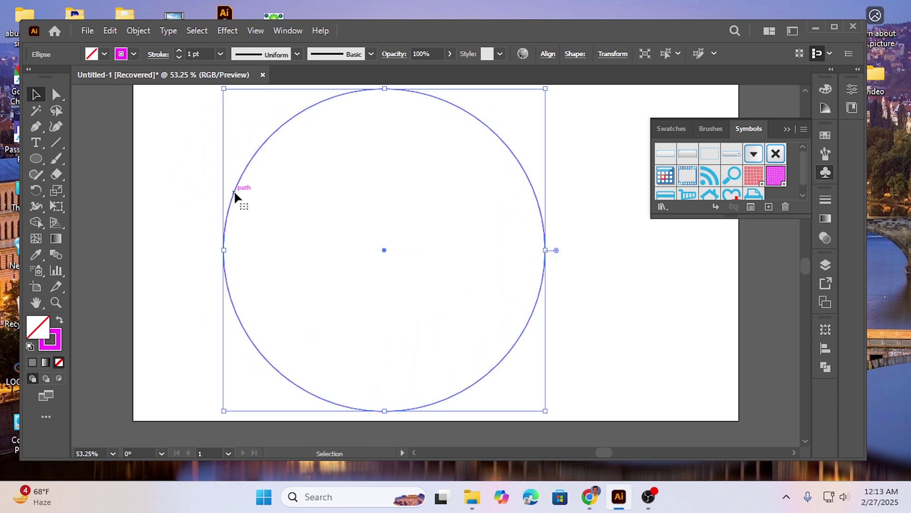
{"action": "scroll", "coordinate": [361, 203], "scroll_direction": "down", "scroll_amount": 1}
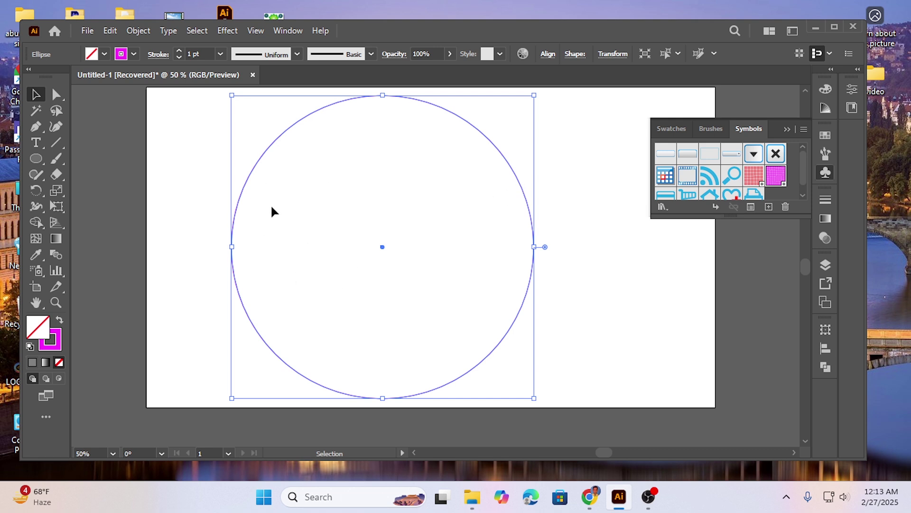
- Fill the circle with RGB blue and remove its magenta stroke
{"action": "left_click", "coordinate": [104, 54]}
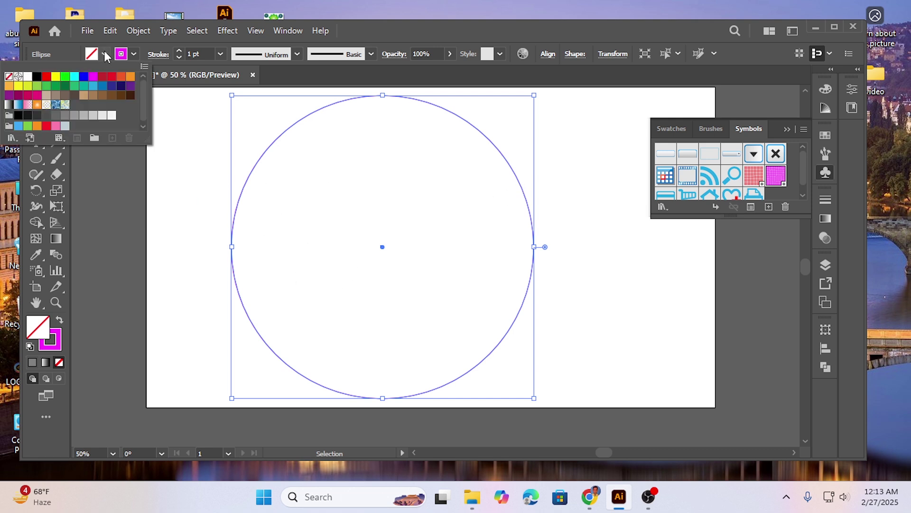
{"action": "left_click", "coordinate": [84, 77]}
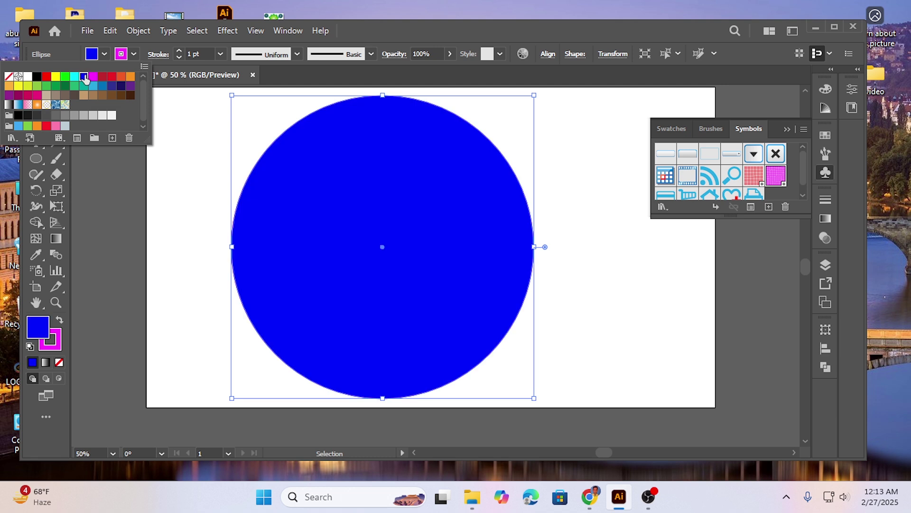
{"action": "left_click", "coordinate": [192, 223]}
{"action": "left_click_drag", "start_coordinate": [195, 156], "coordinate": [287, 220]}
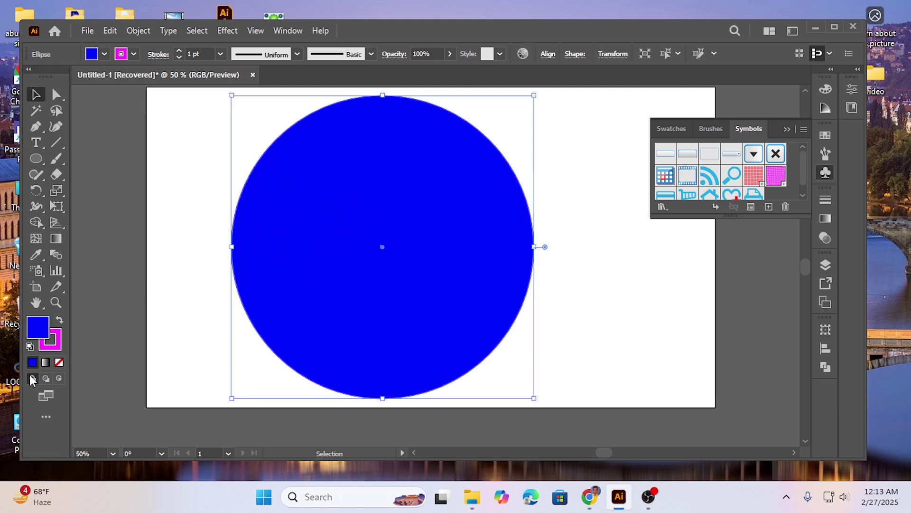
{"action": "left_click", "coordinate": [57, 343]}
{"action": "left_click", "coordinate": [58, 362]}
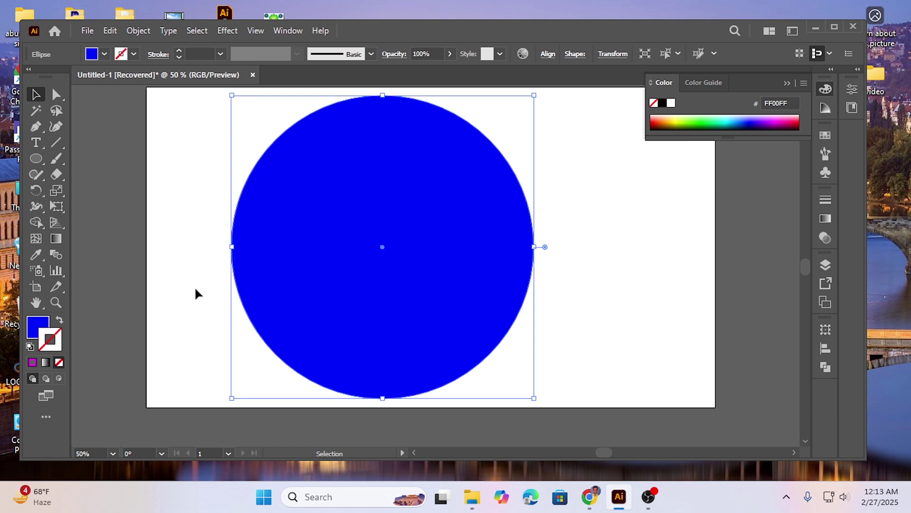
{"action": "left_click", "coordinate": [195, 237]}
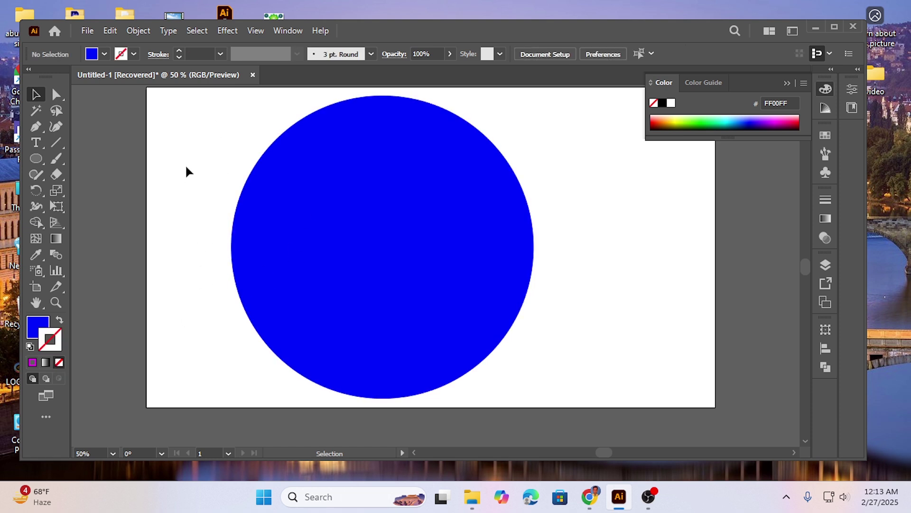
- Delete the circle's left anchor point with the Direct Selection tool, leaving only the right half
{"action": "left_click", "coordinate": [56, 95]}
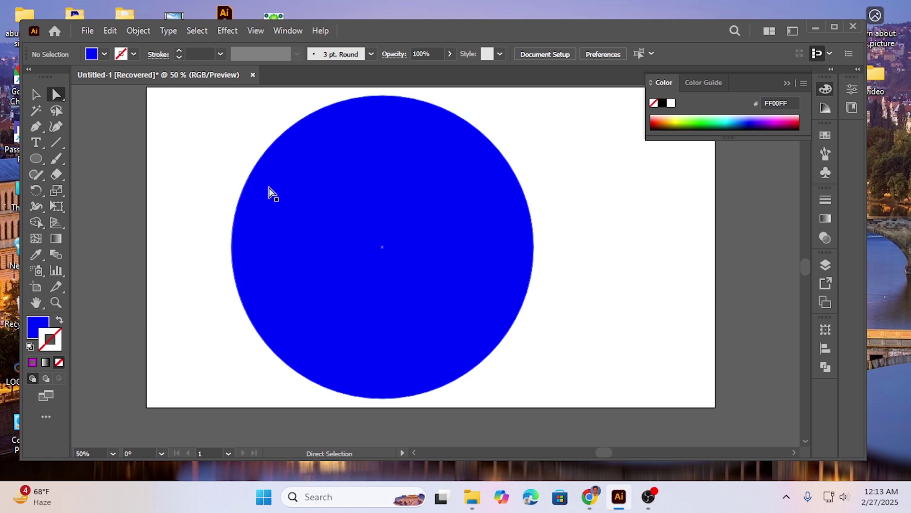
{"action": "left_click_drag", "start_coordinate": [217, 148], "coordinate": [284, 284]}
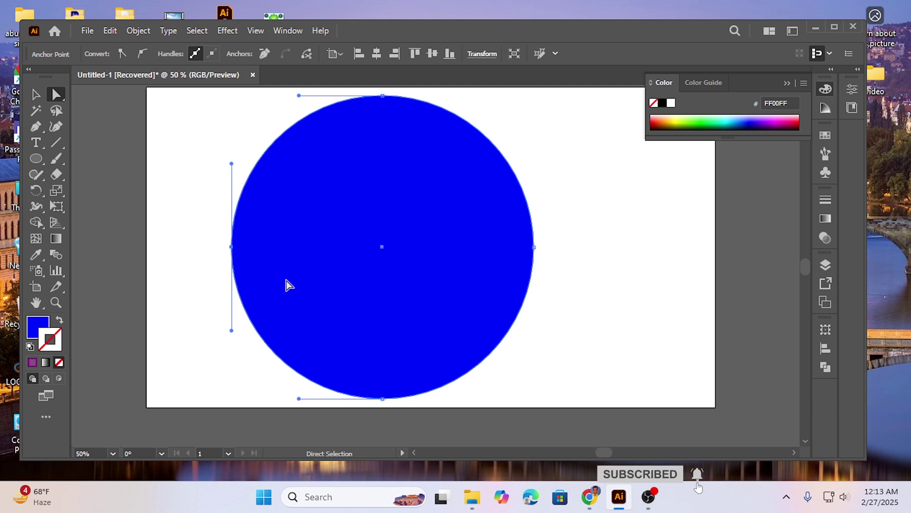
{"action": "key", "text": "Delete"}
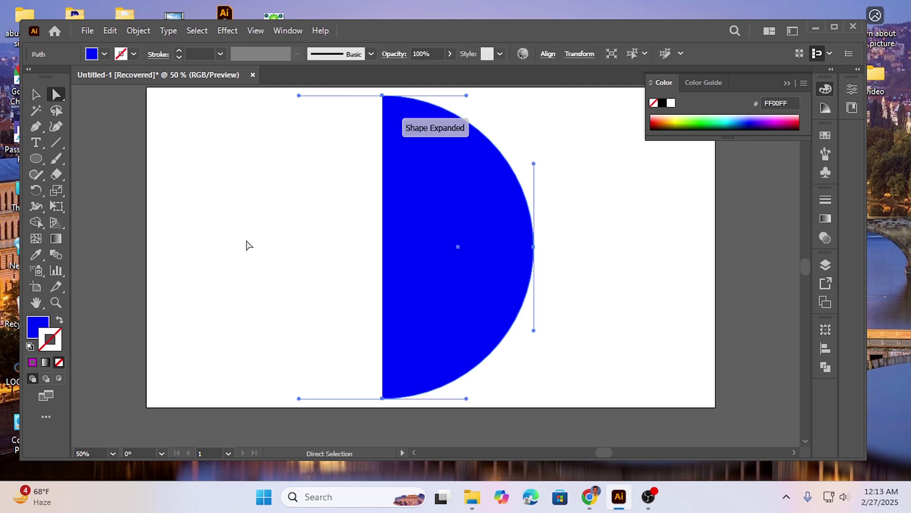
{"action": "left_click", "coordinate": [340, 208]}
- Scale the blue semicircle down proportionally about its centre to roughly 70 percent
{"action": "left_click", "coordinate": [36, 96]}
{"action": "left_click_drag", "start_coordinate": [341, 98], "coordinate": [507, 363]}
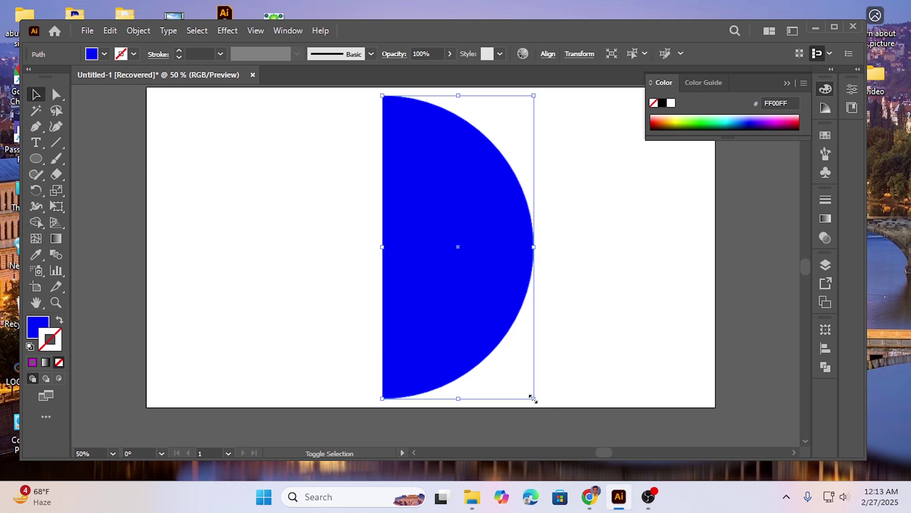
{"action": "left_click_drag", "start_coordinate": [535, 400], "coordinate": [512, 360]}
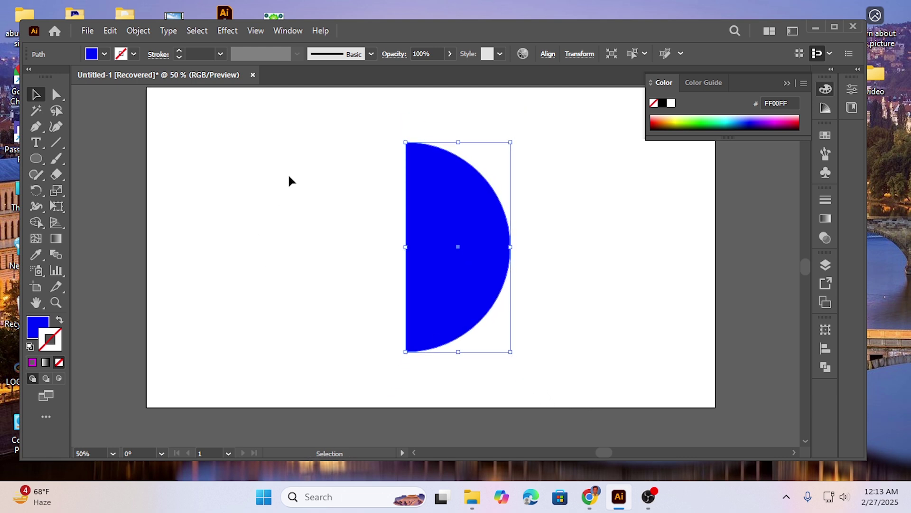
{"action": "left_click", "coordinate": [288, 173]}
- Apply the 3D Revolve (Classic) effect to the semicircle with the surface set to No Shading
{"action": "left_click_drag", "start_coordinate": [366, 135], "coordinate": [480, 368]}
{"action": "left_click", "coordinate": [228, 31]}
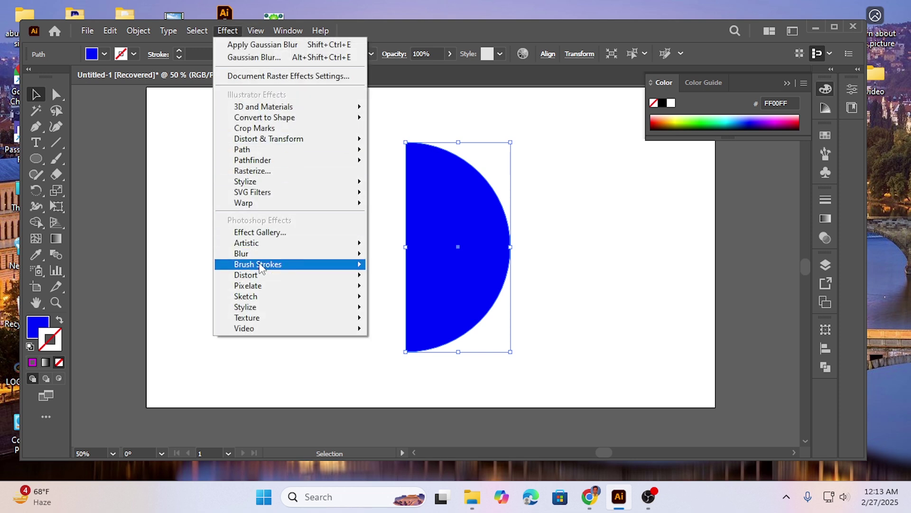
{"action": "mouse_move", "coordinate": [268, 110]}
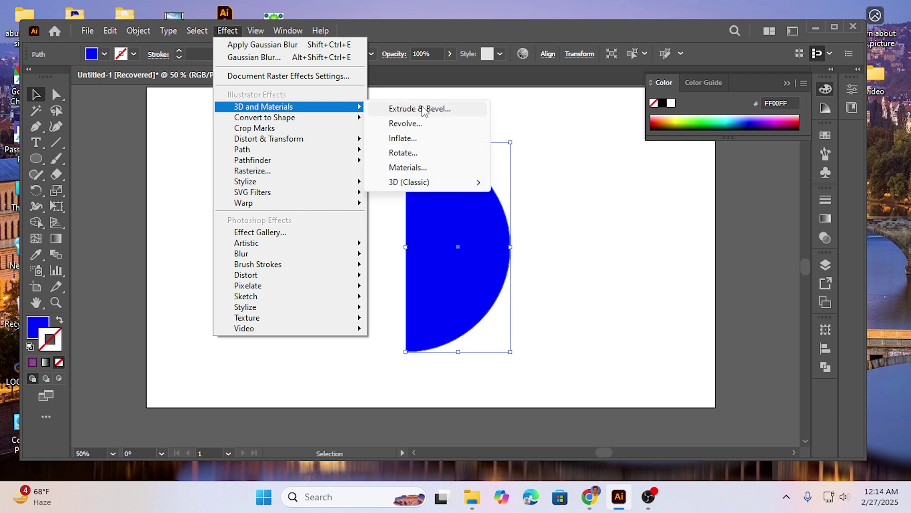
{"action": "mouse_move", "coordinate": [411, 186]}
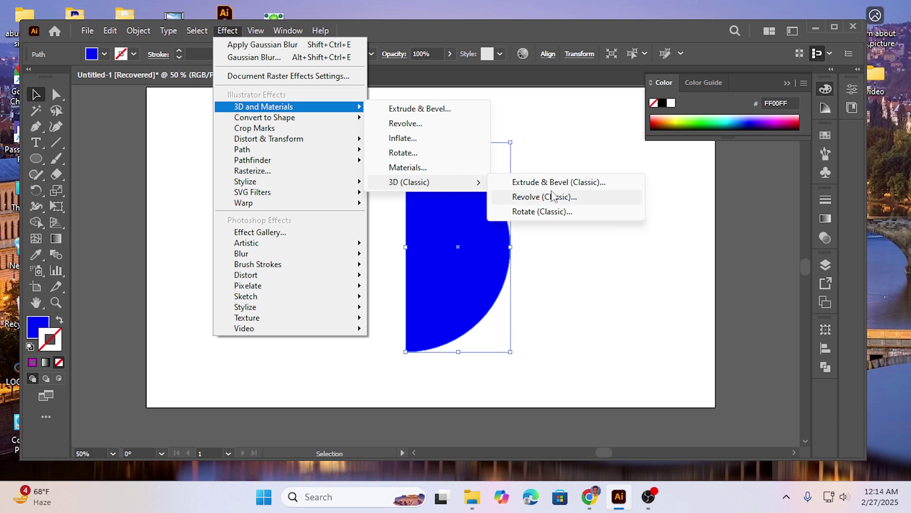
{"action": "left_click", "coordinate": [528, 203]}
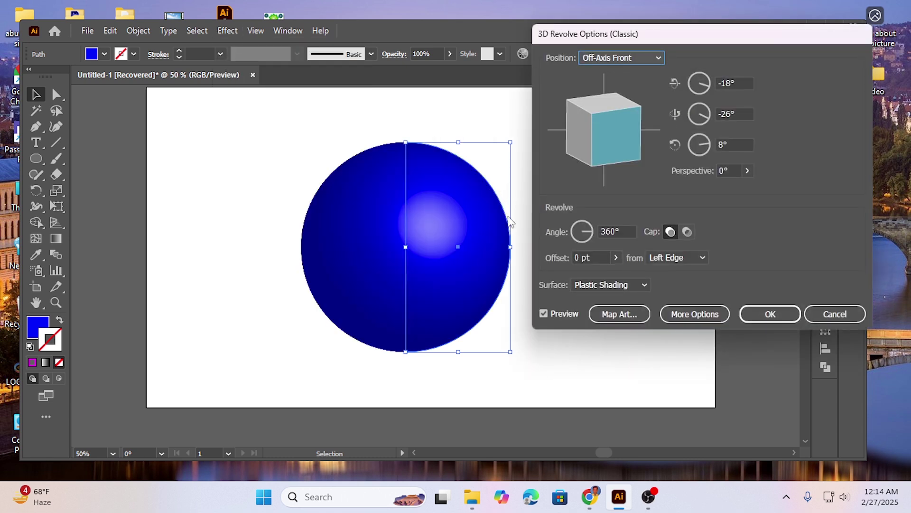
{"action": "left_click", "coordinate": [619, 285]}
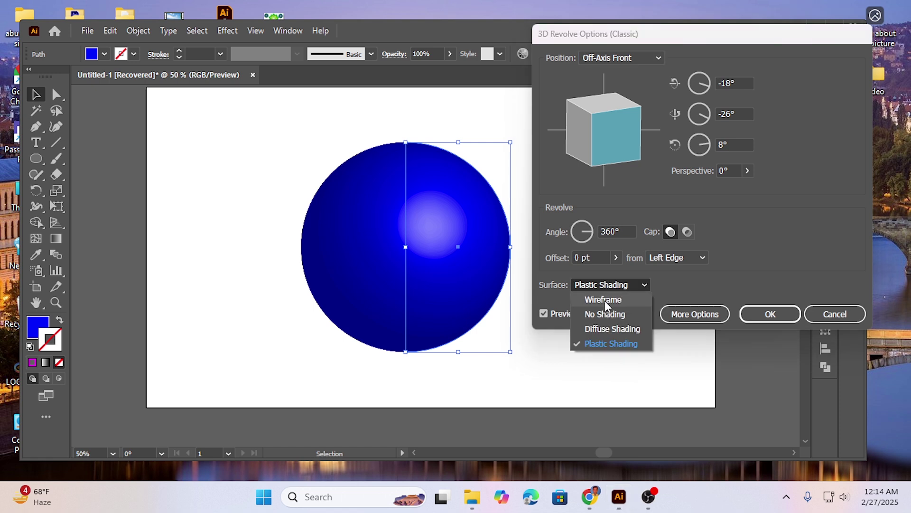
{"action": "left_click", "coordinate": [603, 314]}
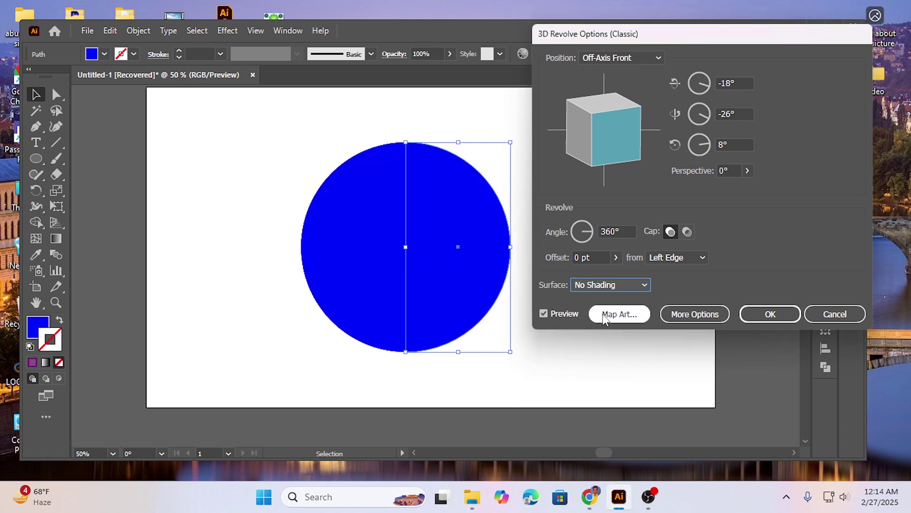
- Try the Wireframe surface on the revolved sphere and return the surface to No Shading
{"action": "left_click", "coordinate": [629, 284]}
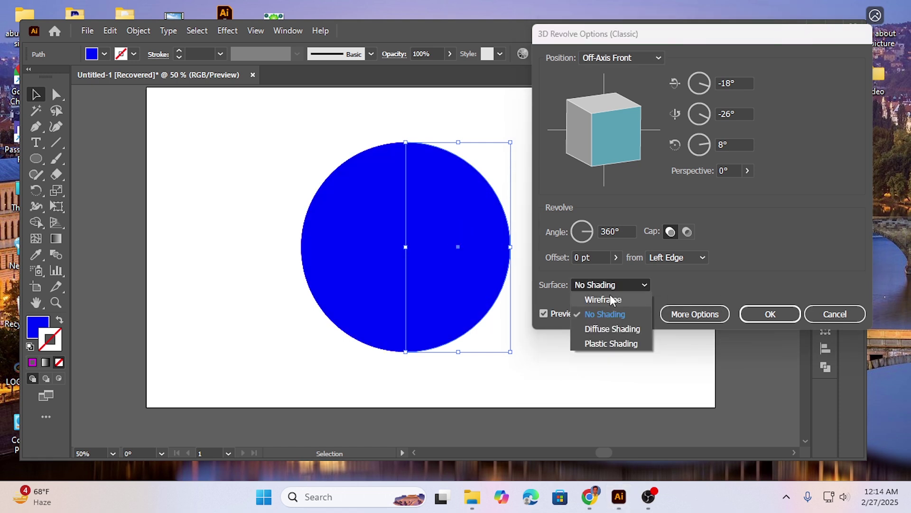
{"action": "left_click", "coordinate": [600, 299]}
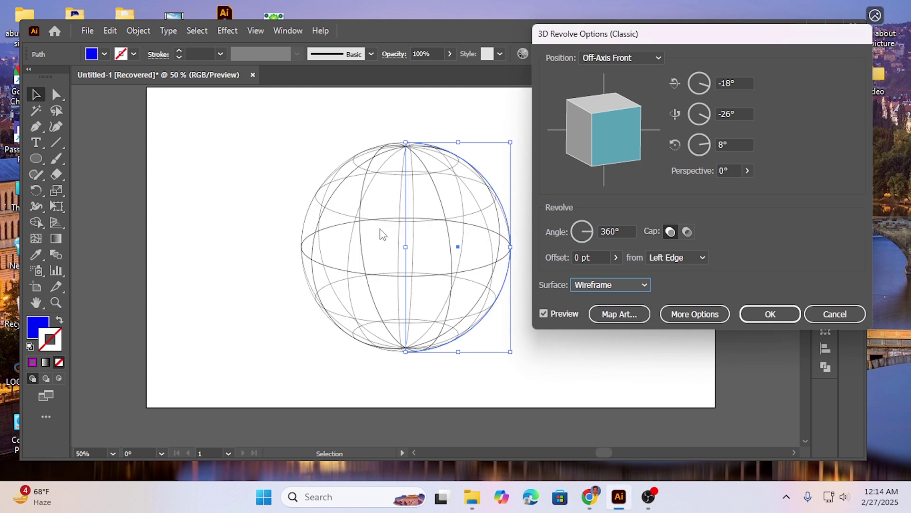
{"action": "left_click", "coordinate": [627, 286]}
{"action": "left_click", "coordinate": [605, 313]}
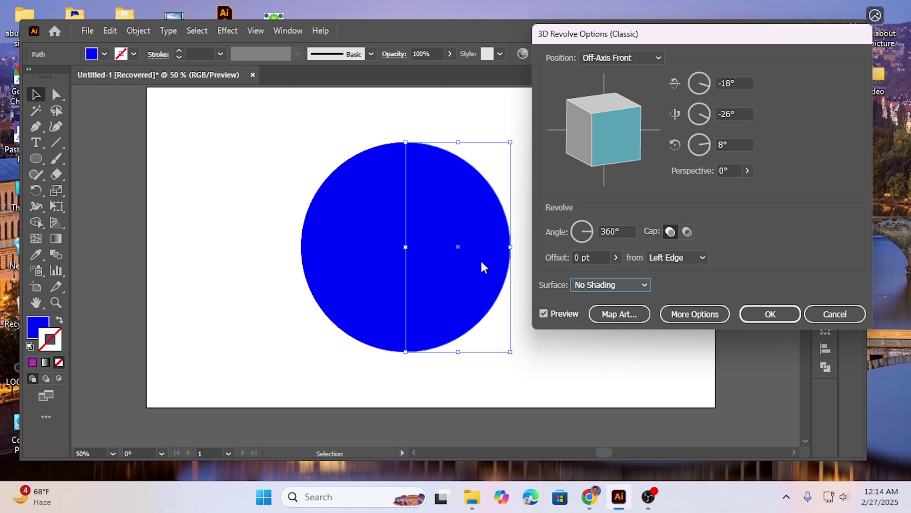
- Map symbol 13 onto the sphere's surface, scaled to fit, with Invisible Geometry
{"action": "left_click", "coordinate": [622, 313]}
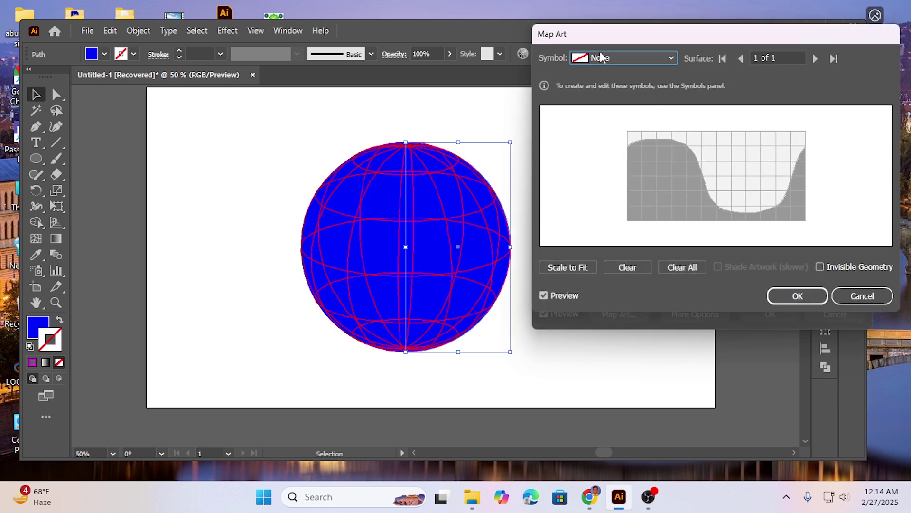
{"action": "left_click", "coordinate": [621, 58]}
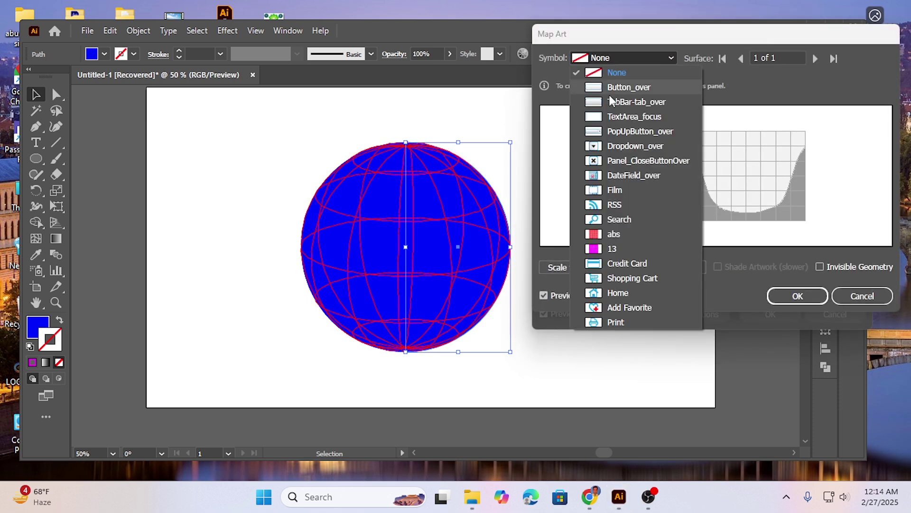
{"action": "left_click", "coordinate": [609, 248]}
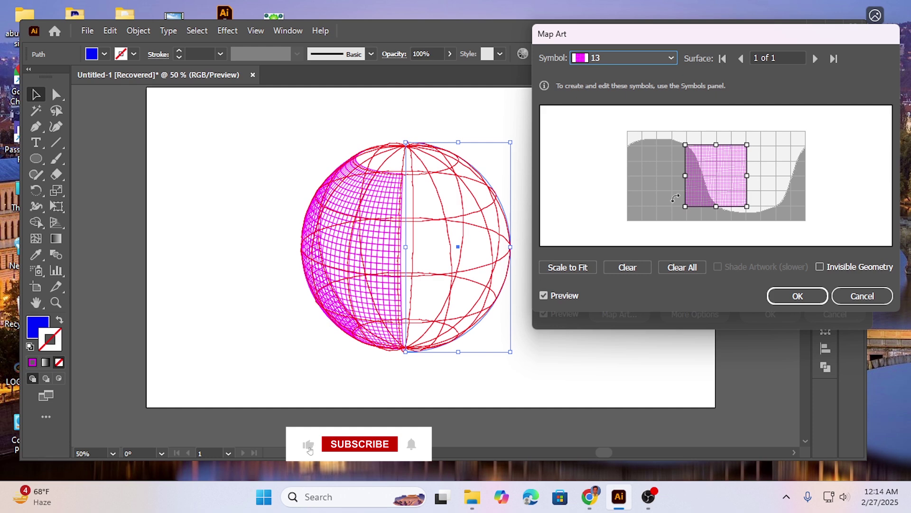
{"action": "left_click", "coordinate": [571, 266]}
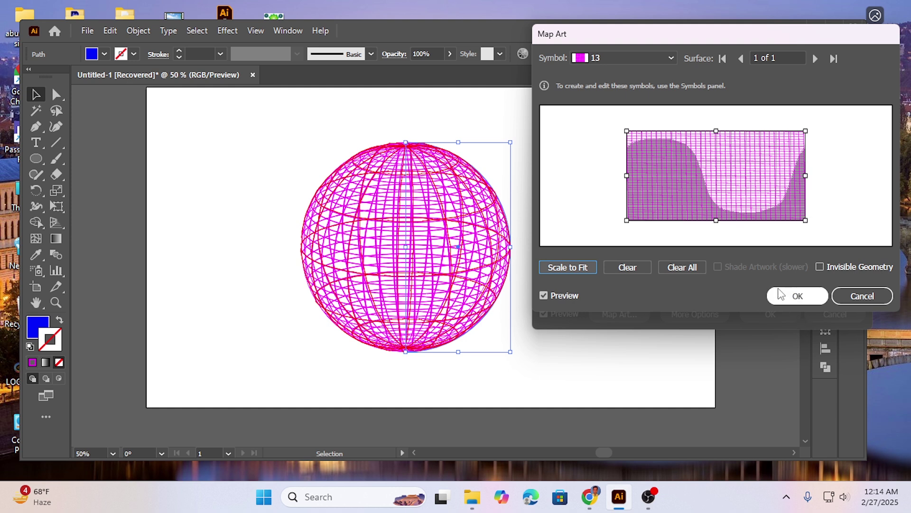
{"action": "left_click", "coordinate": [820, 267]}
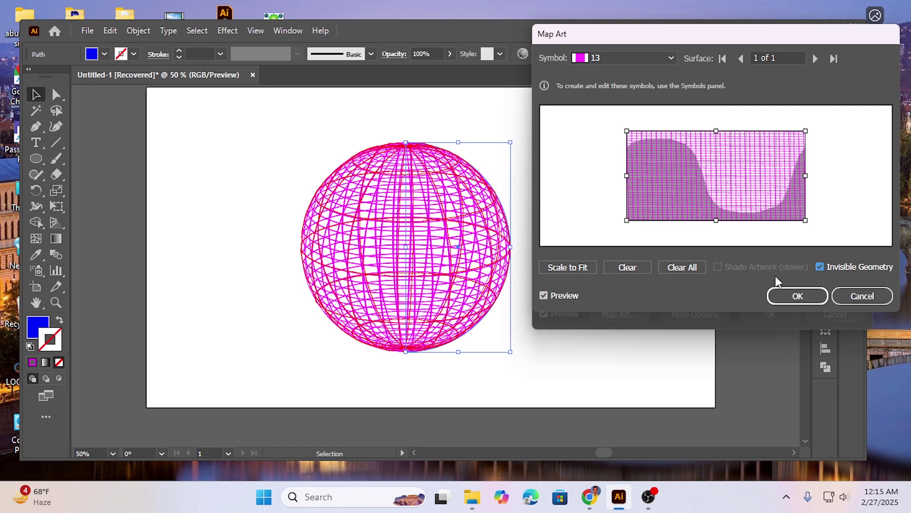
{"action": "left_click", "coordinate": [820, 267]}
{"action": "left_click", "coordinate": [799, 295]}
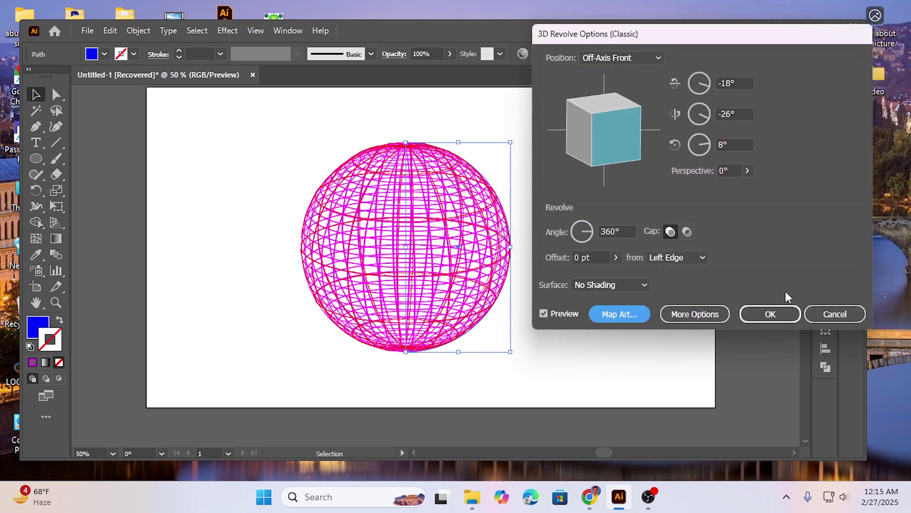
- Rotate the sphere to about -7°, -19° and 1° and apply the revolve effect
{"action": "left_click_drag", "start_coordinate": [597, 134], "coordinate": [615, 139]}
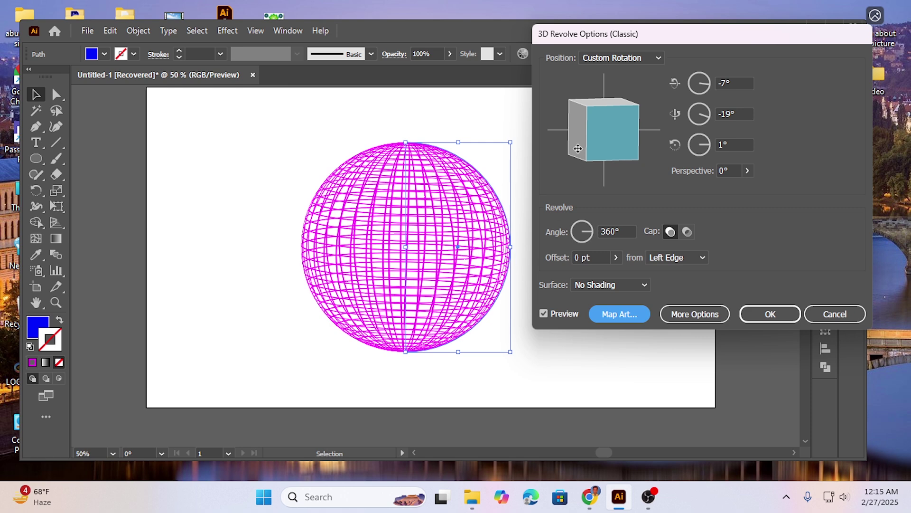
{"action": "left_click", "coordinate": [782, 315]}
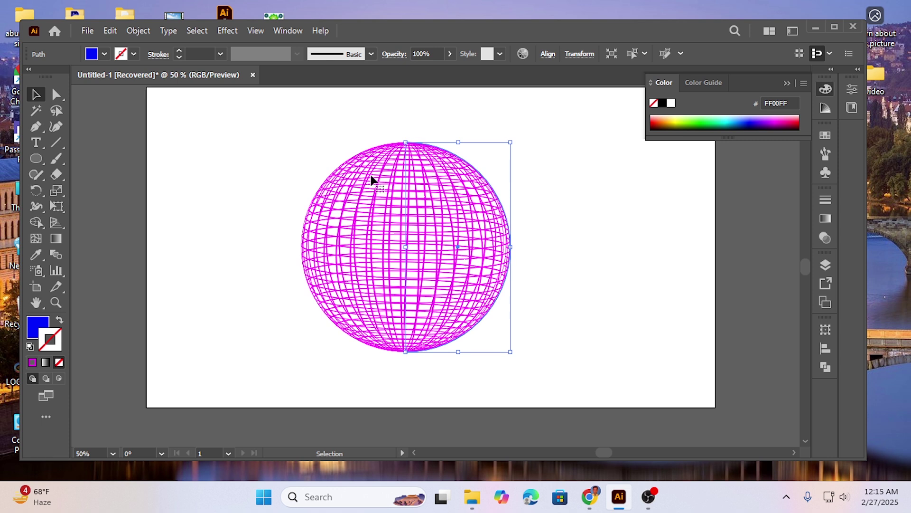
{"action": "left_click", "coordinate": [290, 156]}
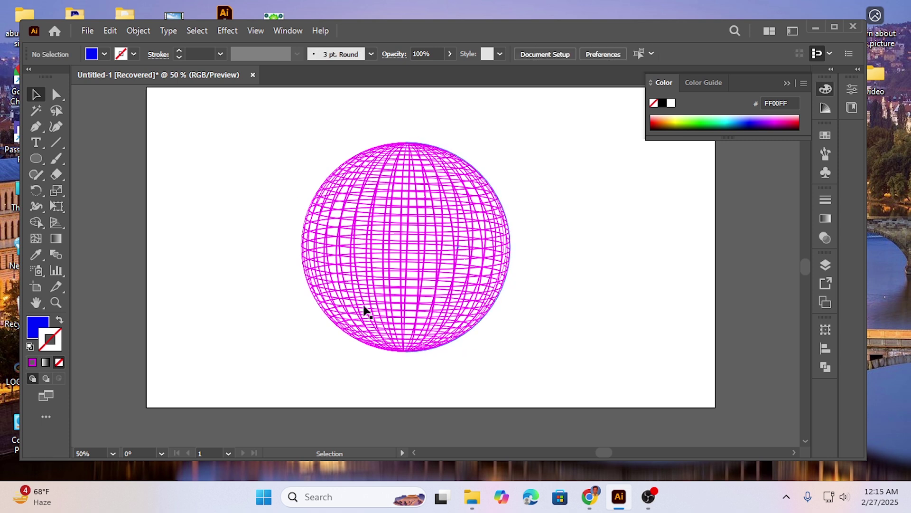
- Change the fill of the globe's path from the swatches to red ED1C24
{"action": "left_click_drag", "start_coordinate": [269, 163], "coordinate": [532, 339]}
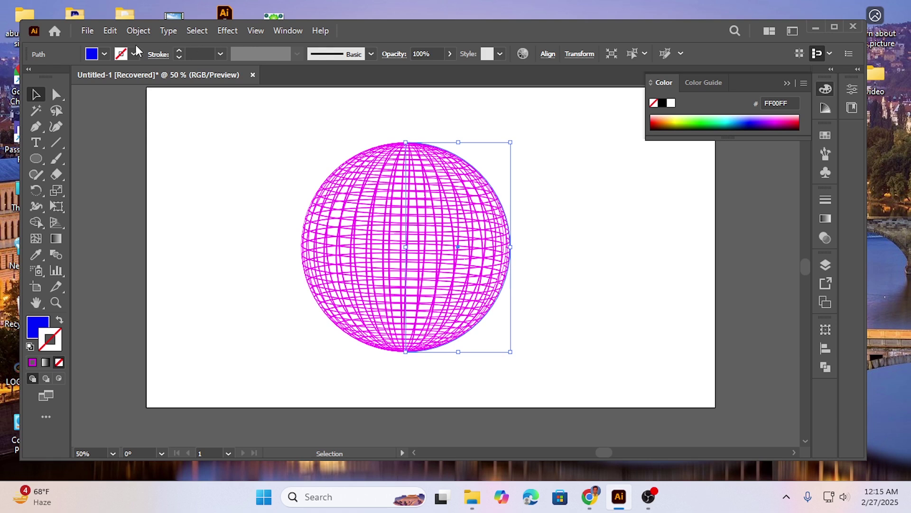
{"action": "left_click", "coordinate": [104, 53]}
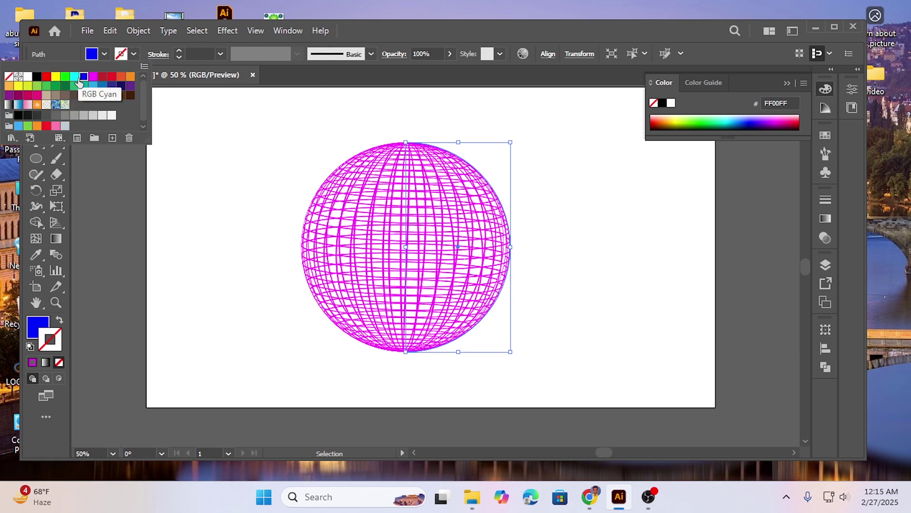
{"action": "left_click", "coordinate": [39, 329]}
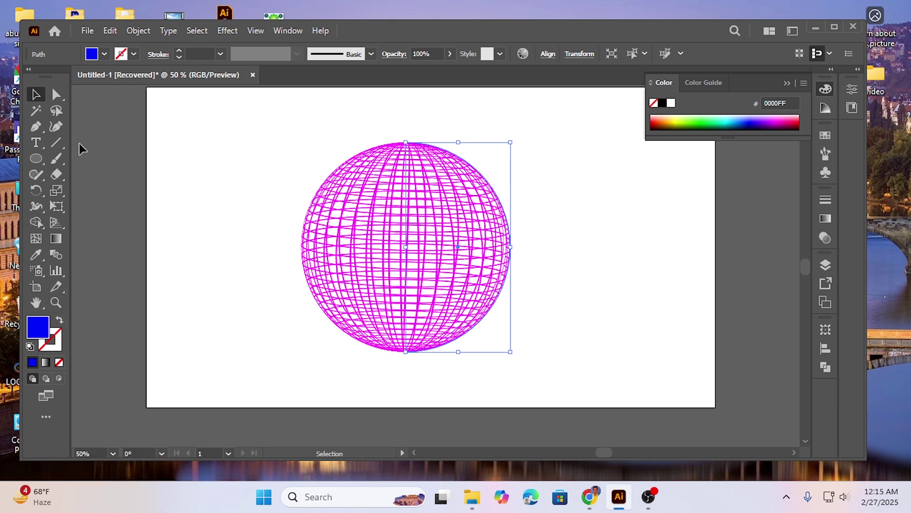
{"action": "left_click", "coordinate": [104, 54]}
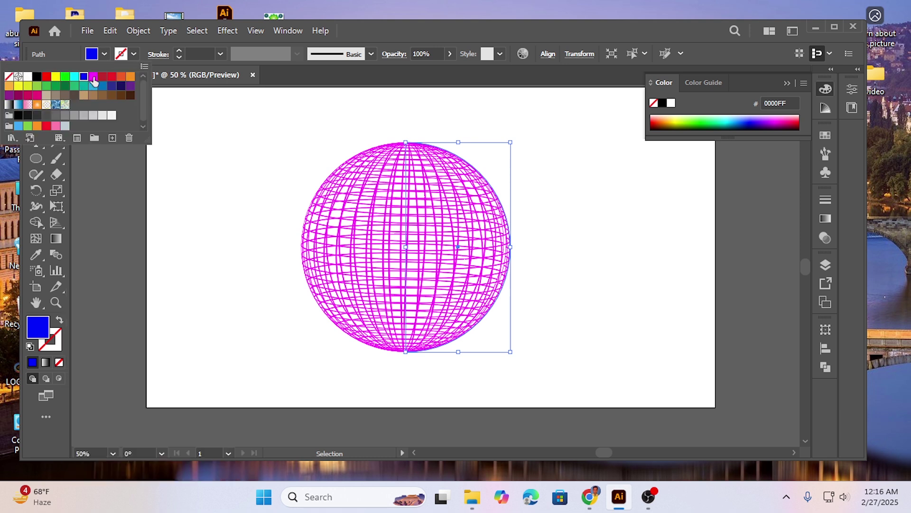
{"action": "left_click", "coordinate": [112, 77]}
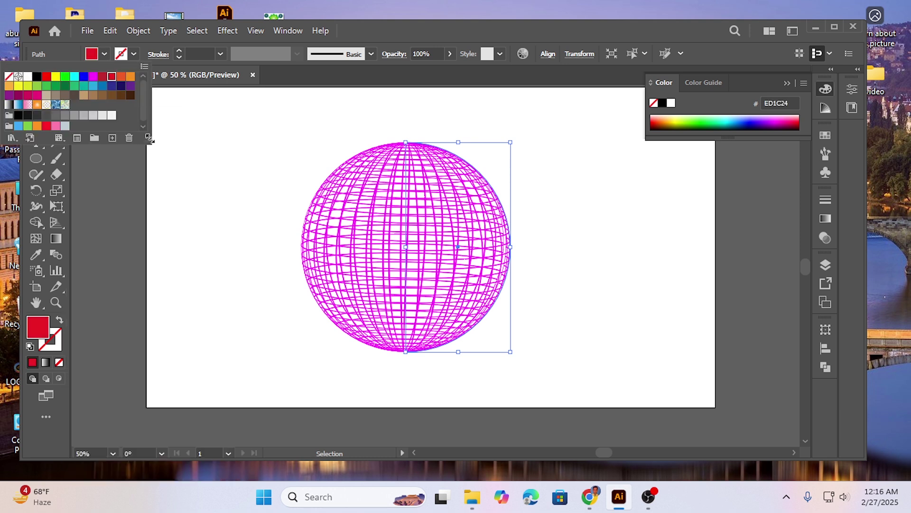
- Try other swatches and settle on green 00FF00 as the fill of the globe's path
{"action": "left_click", "coordinate": [102, 77]}
{"action": "left_click", "coordinate": [93, 76]}
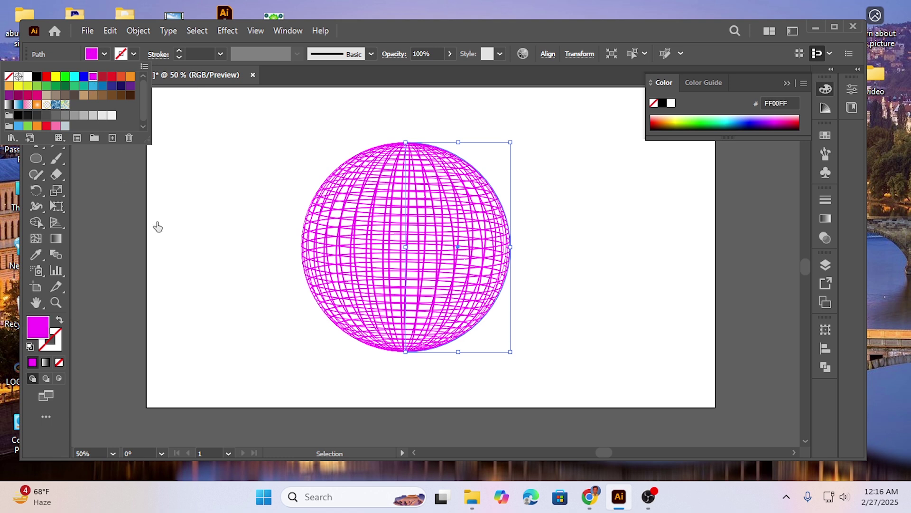
{"action": "left_click", "coordinate": [65, 77]}
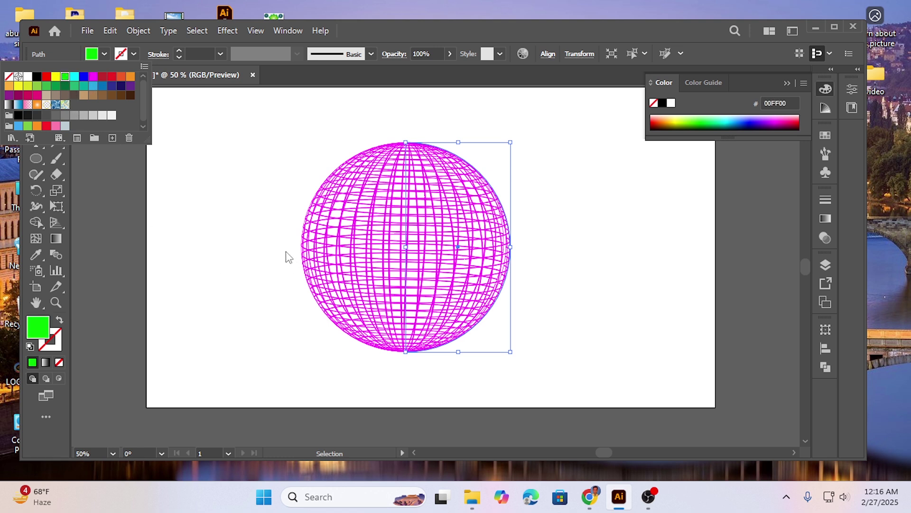
{"action": "left_click", "coordinate": [44, 332]}
{"action": "left_click", "coordinate": [199, 282]}
{"action": "left_click_drag", "start_coordinate": [273, 189], "coordinate": [540, 386]}
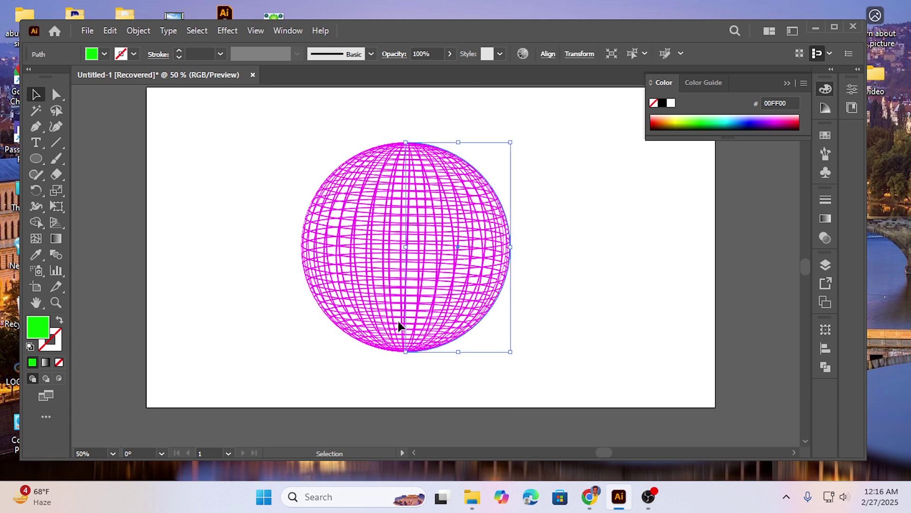
- Give the globe's path a blue stroke from the swatches and deselect it
{"action": "left_click", "coordinate": [281, 169]}
{"action": "left_click_drag", "start_coordinate": [281, 168], "coordinate": [517, 332]}
{"action": "left_click", "coordinate": [135, 54]}
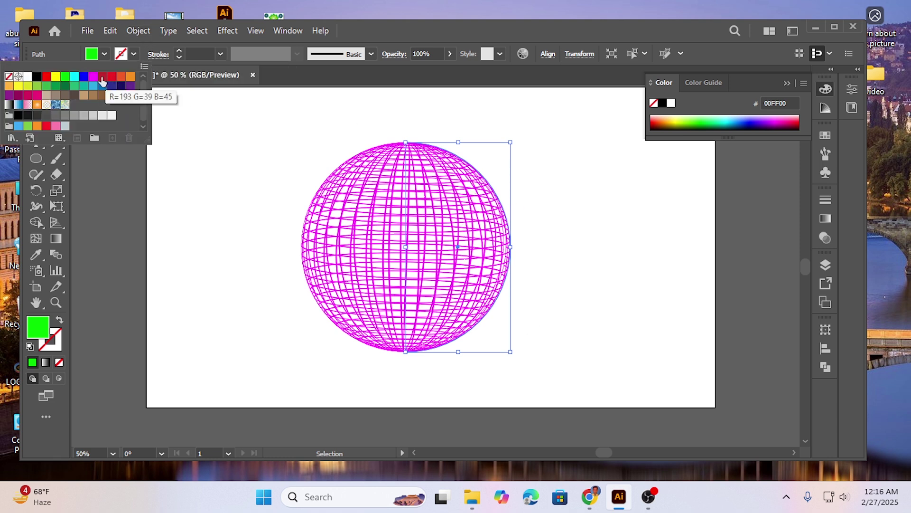
{"action": "left_click", "coordinate": [134, 54]}
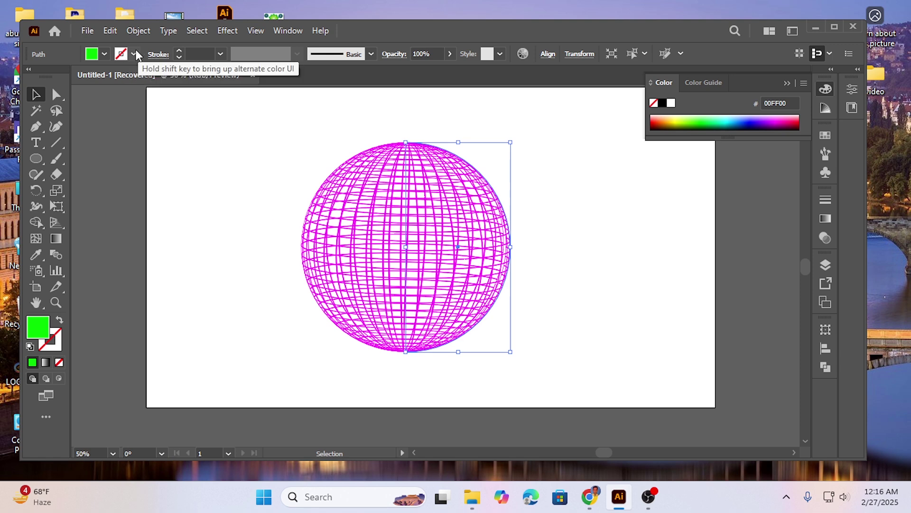
{"action": "left_click", "coordinate": [134, 53]}
{"action": "left_click", "coordinate": [85, 78]}
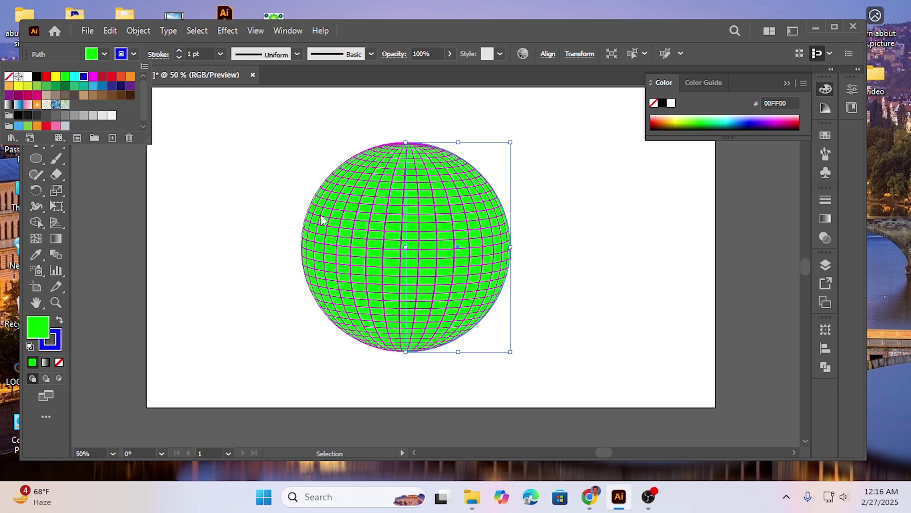
{"action": "left_click", "coordinate": [248, 181]}
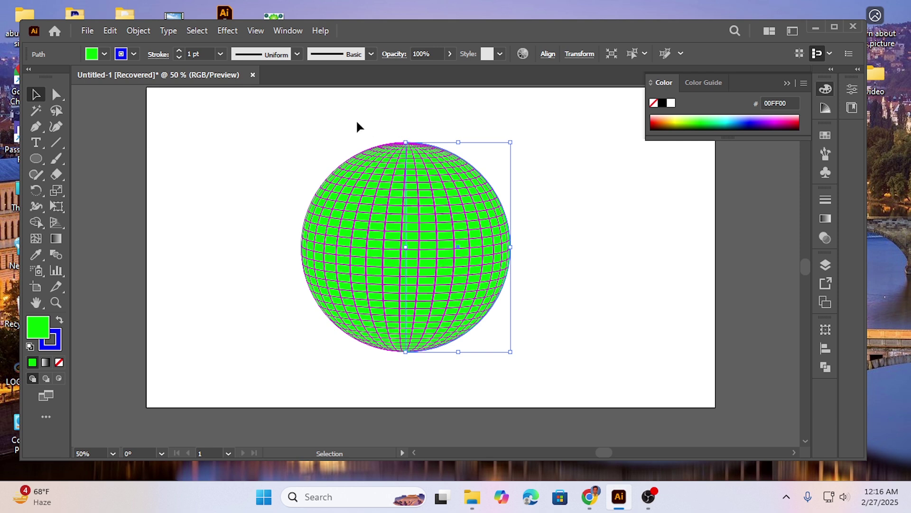
{"action": "left_click", "coordinate": [228, 165]}
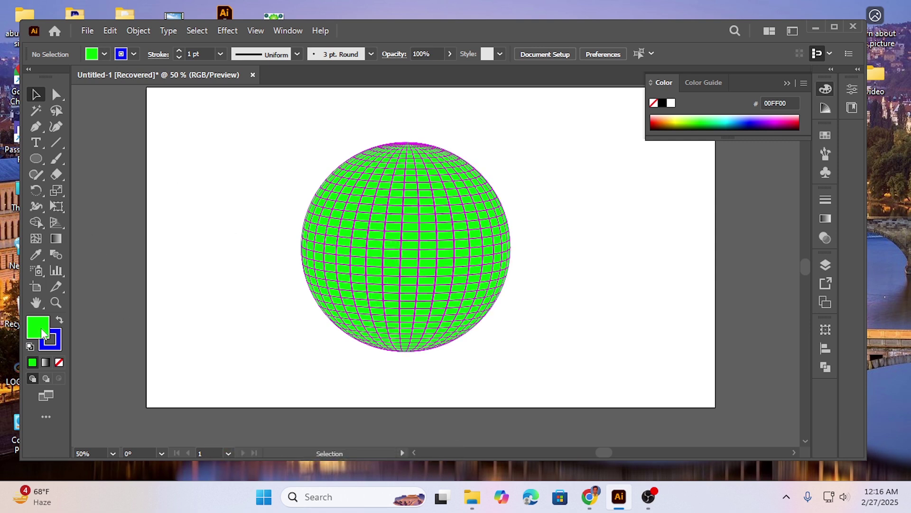
- Try setting a magenta FF00FF stroke and a cyan fill with nothing selected
{"action": "left_click", "coordinate": [59, 331]}
{"action": "left_click", "coordinate": [135, 53]}
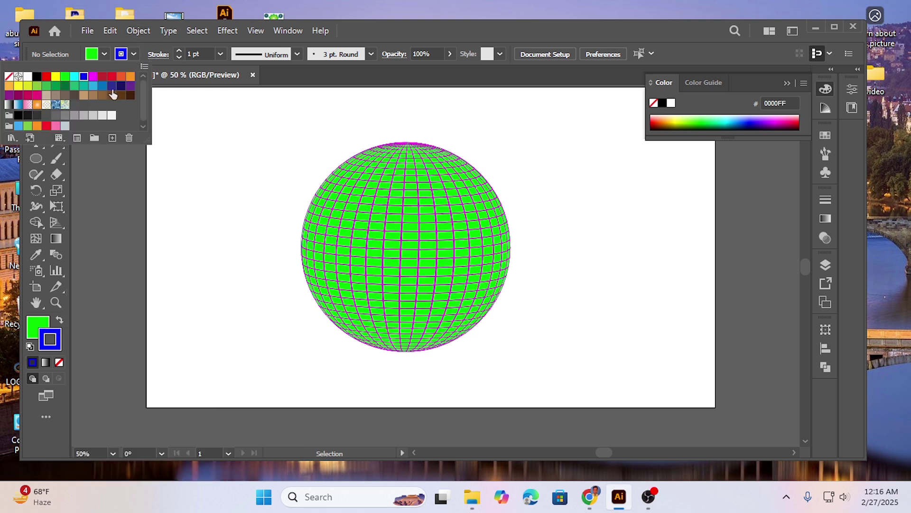
{"action": "left_click", "coordinate": [93, 76]}
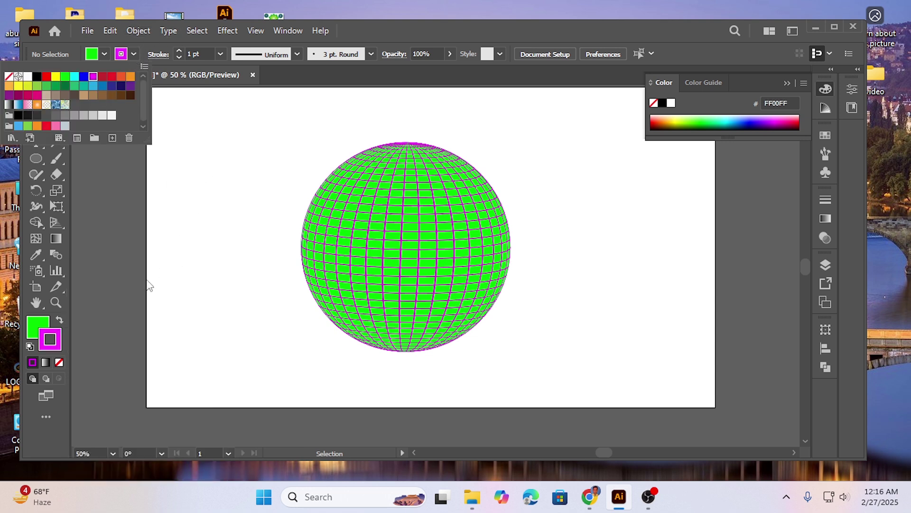
{"action": "key", "text": "Escape"}
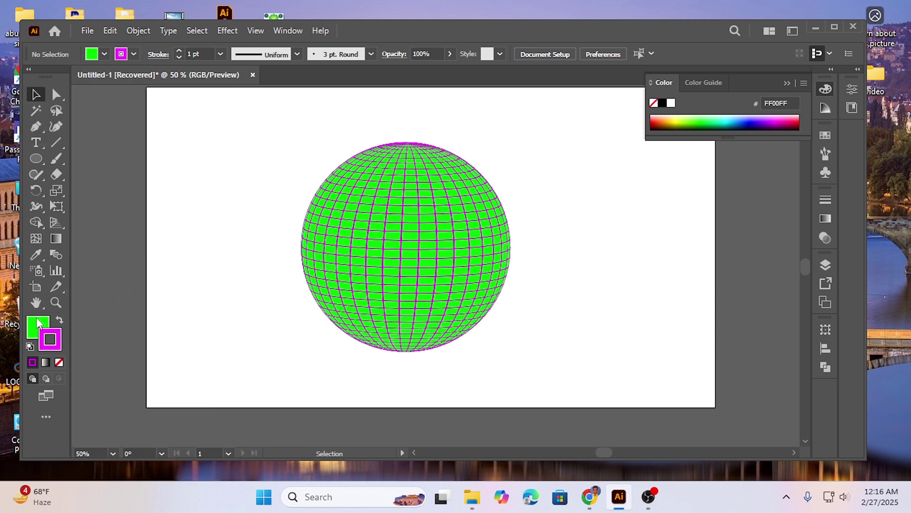
{"action": "left_click", "coordinate": [106, 54]}
{"action": "left_click", "coordinate": [76, 79]}
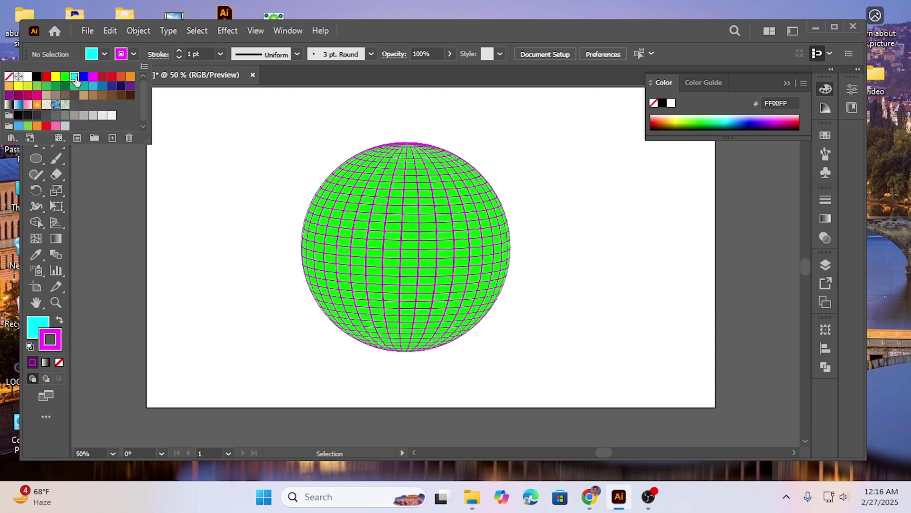
{"action": "left_click", "coordinate": [298, 133]}
- Select the globe's path, change its stroke to magenta FF00FF and deselect it
{"action": "left_click_drag", "start_coordinate": [326, 181], "coordinate": [520, 332]}
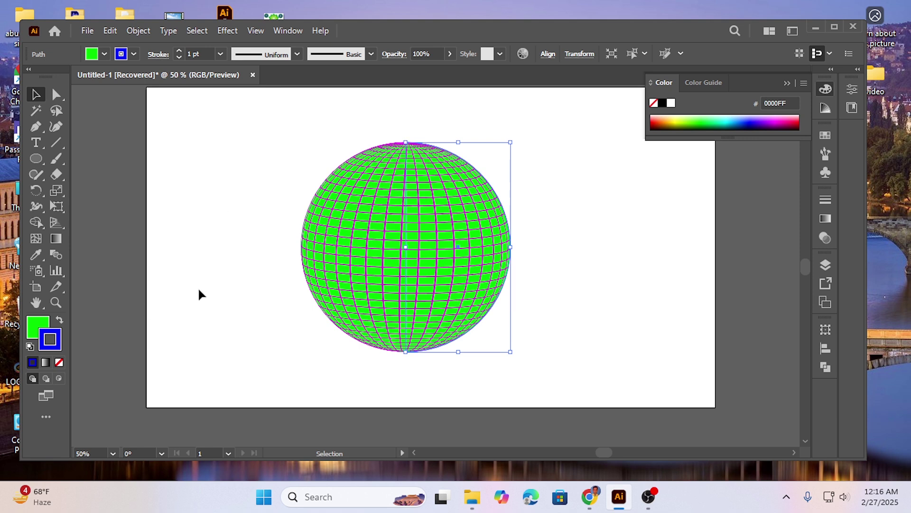
{"action": "left_click", "coordinate": [133, 54]}
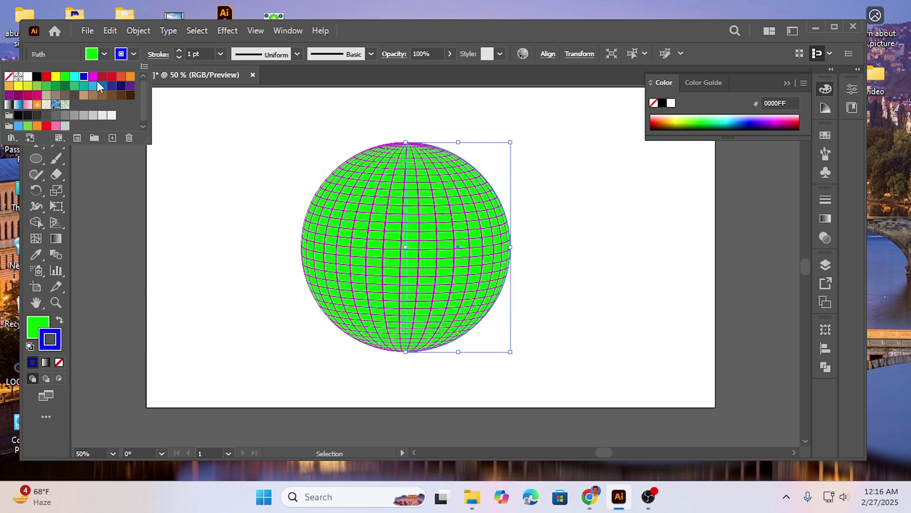
{"action": "left_click", "coordinate": [92, 77]}
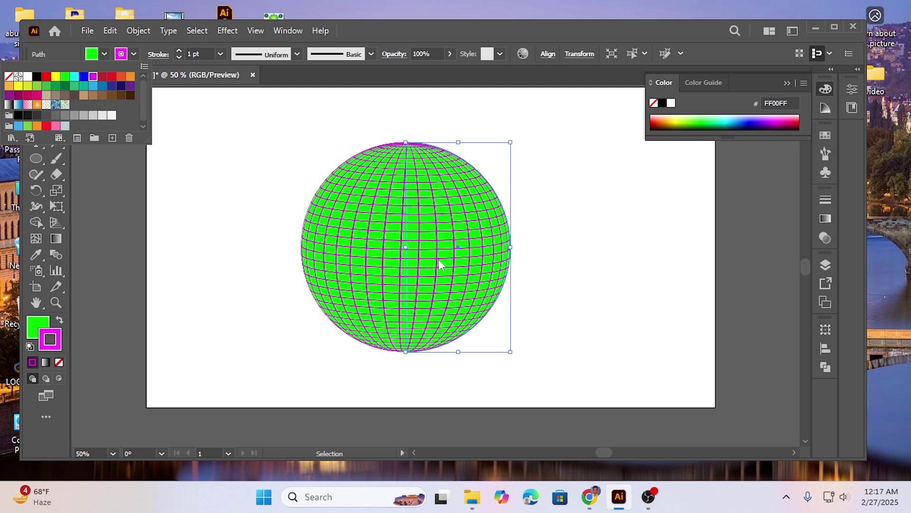
{"action": "left_click", "coordinate": [201, 251]}
{"action": "left_click", "coordinate": [258, 231]}
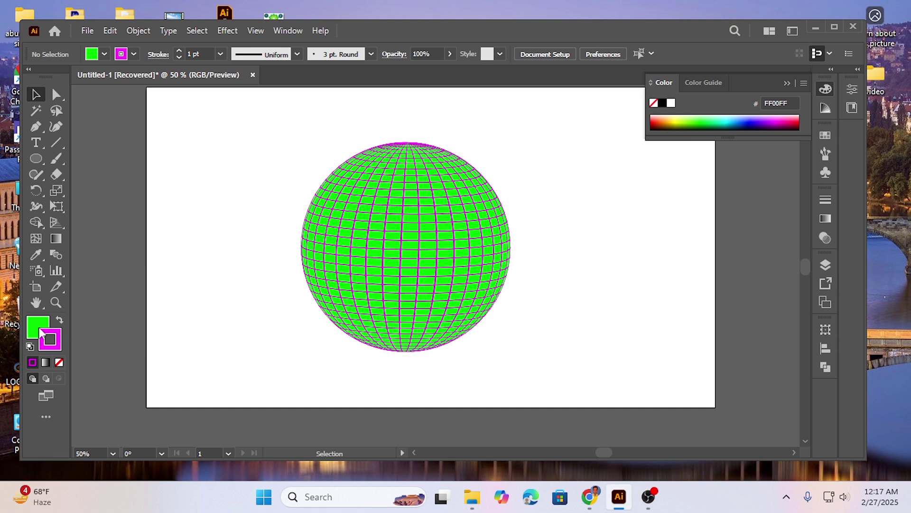
- Try filling the globe's path with the orange radial gradient swatch
{"action": "left_click_drag", "start_coordinate": [256, 143], "coordinate": [448, 331]}
{"action": "left_click", "coordinate": [105, 54]}
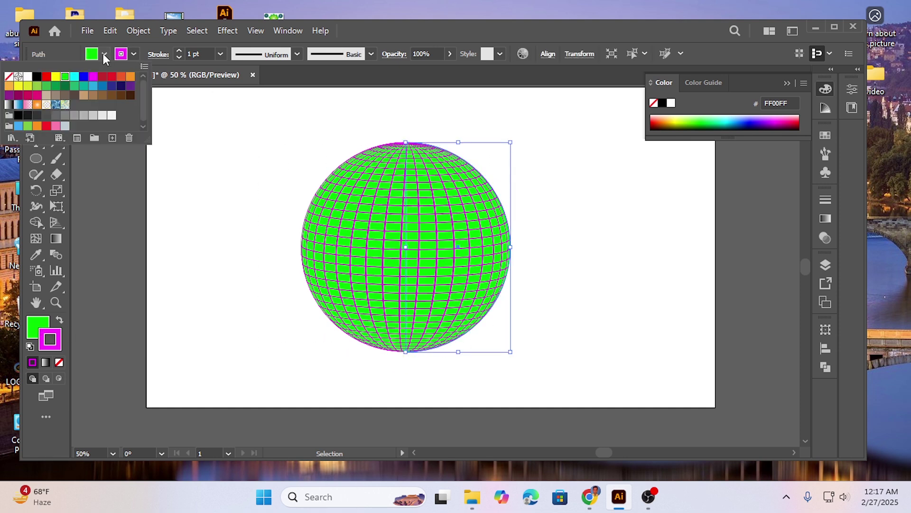
{"action": "left_click", "coordinate": [37, 105]}
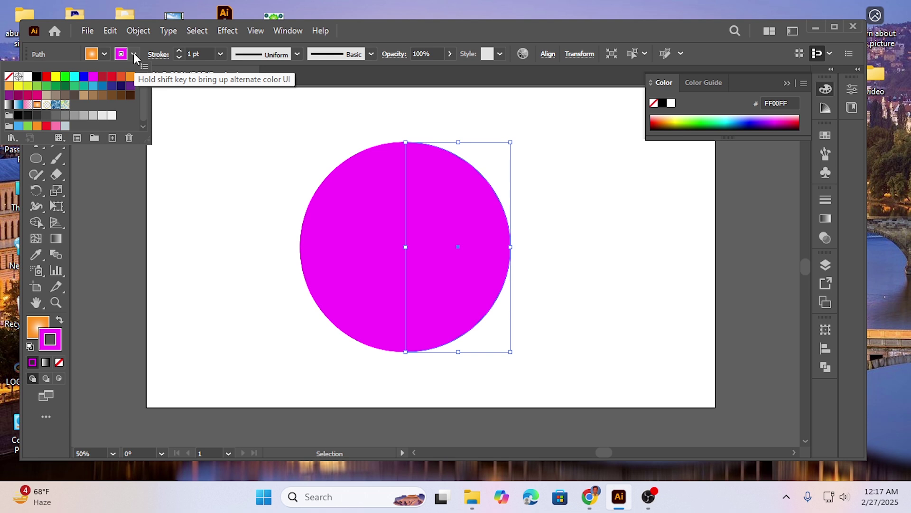
{"action": "key", "text": "Escape"}
{"action": "left_click", "coordinate": [248, 205]}
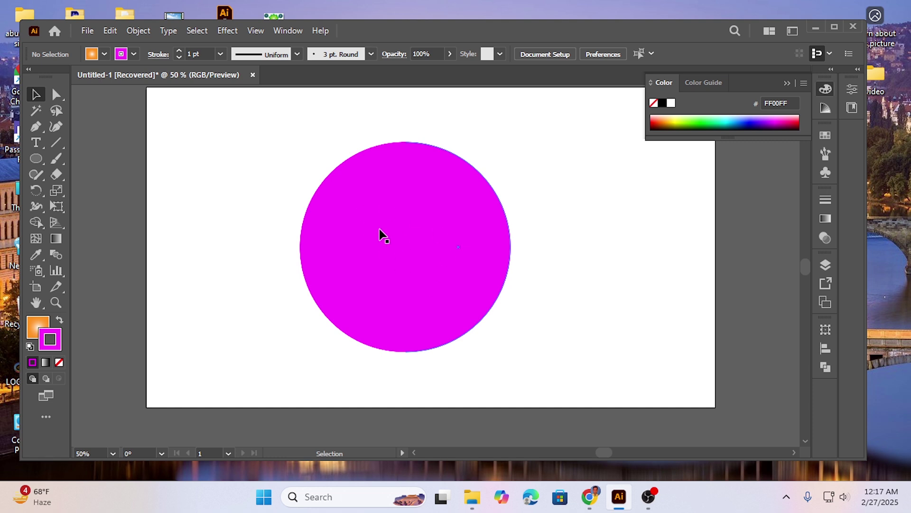
- Undo the gradient fill and the magenta stroke on the globe, and clear the selection
{"action": "left_click", "coordinate": [118, 54]}
{"action": "key", "text": "ctrl+z"}
{"action": "key", "text": "ctrl+z"}
{"action": "key", "text": "v"}
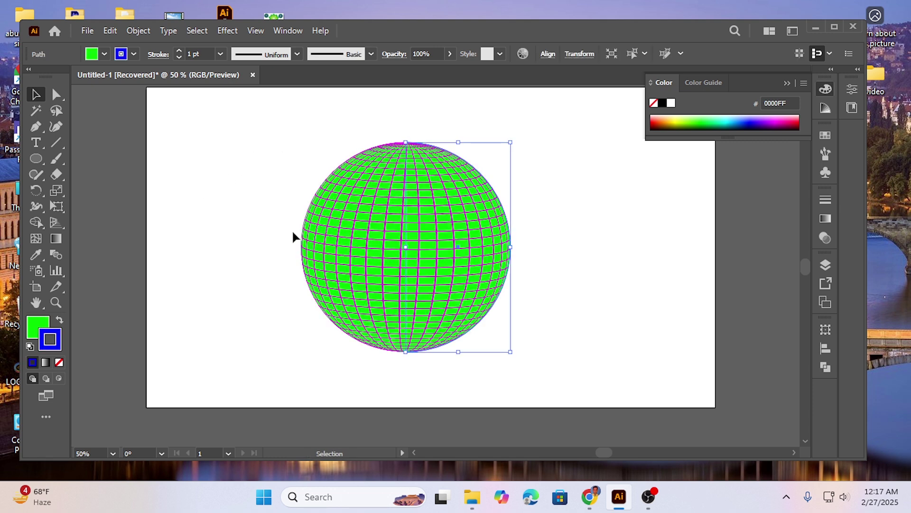
{"action": "left_click", "coordinate": [239, 202]}
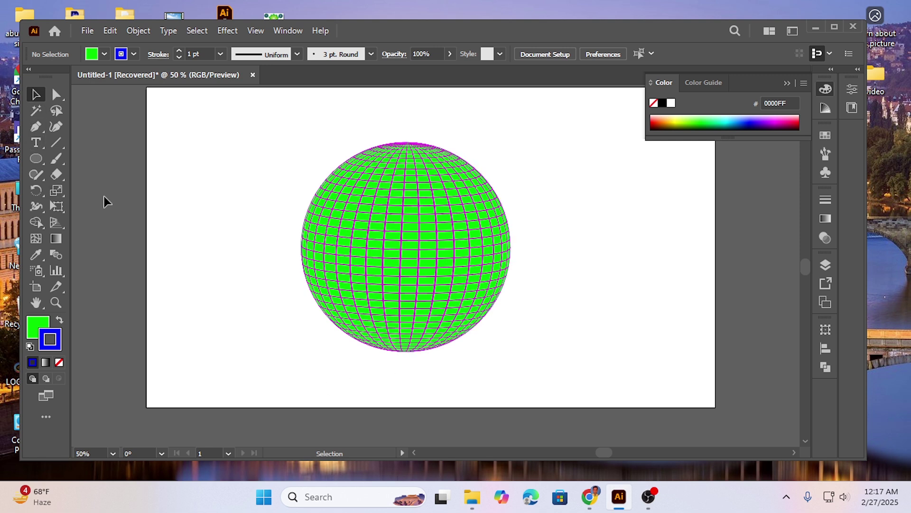
- Draw a wide, flat ellipse roughly centred beneath the globe and fill it with the medium gray swatch
{"action": "left_click", "coordinate": [36, 160]}
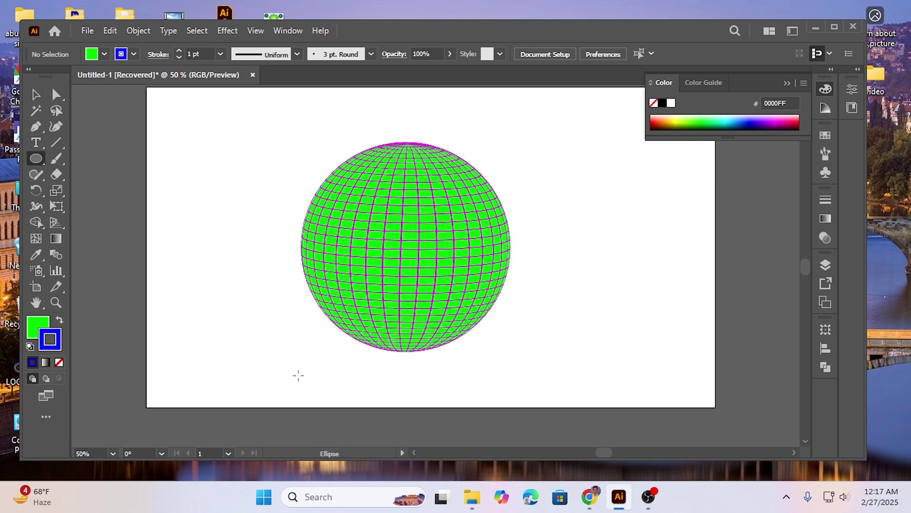
{"action": "left_click_drag", "start_coordinate": [260, 370], "coordinate": [566, 394]}
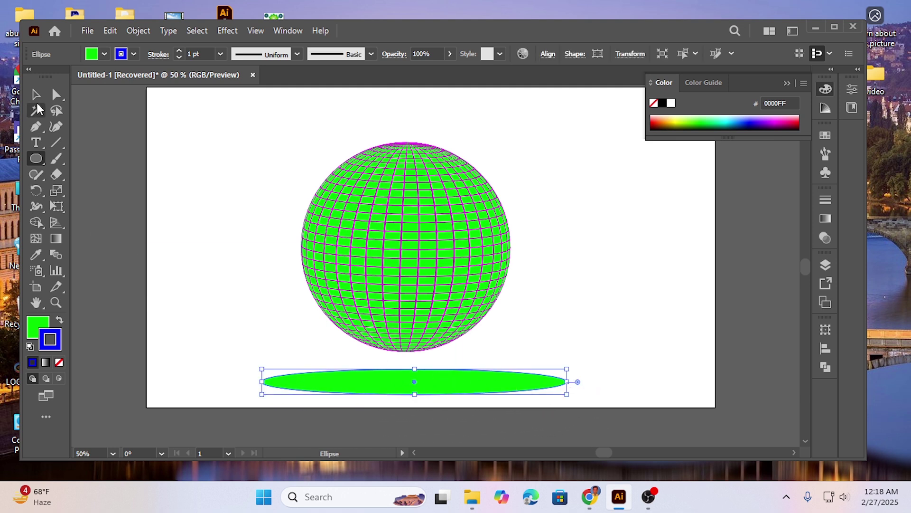
{"action": "left_click", "coordinate": [36, 95]}
{"action": "mouse_move", "coordinate": [399, 376]}
{"action": "left_mouse_down"}
{"action": "mouse_move", "coordinate": [411, 376]}
{"action": "mouse_move", "coordinate": [401, 380]}
{"action": "left_mouse_up"}
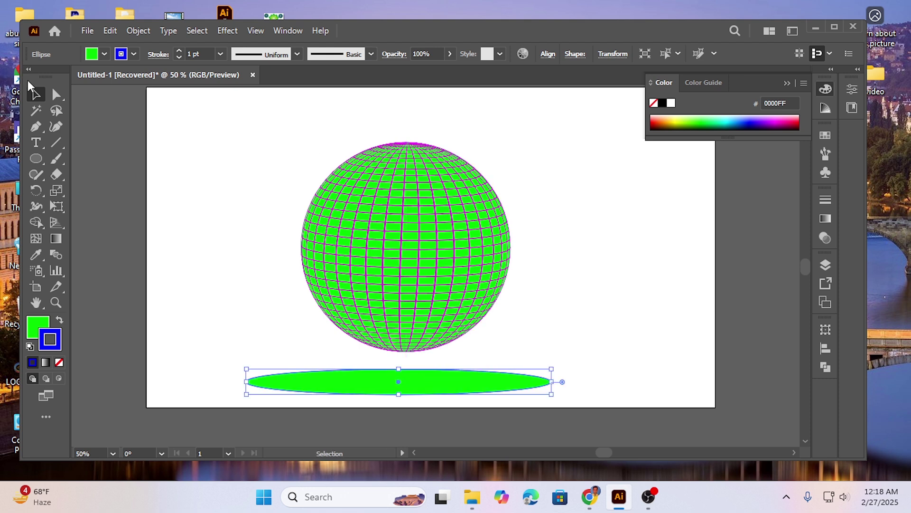
{"action": "left_click", "coordinate": [102, 54]}
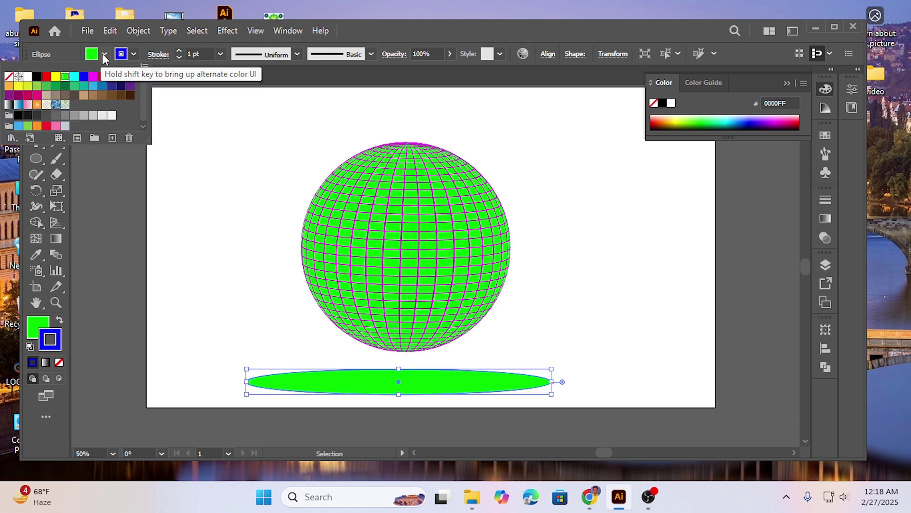
{"action": "left_click", "coordinate": [65, 115]}
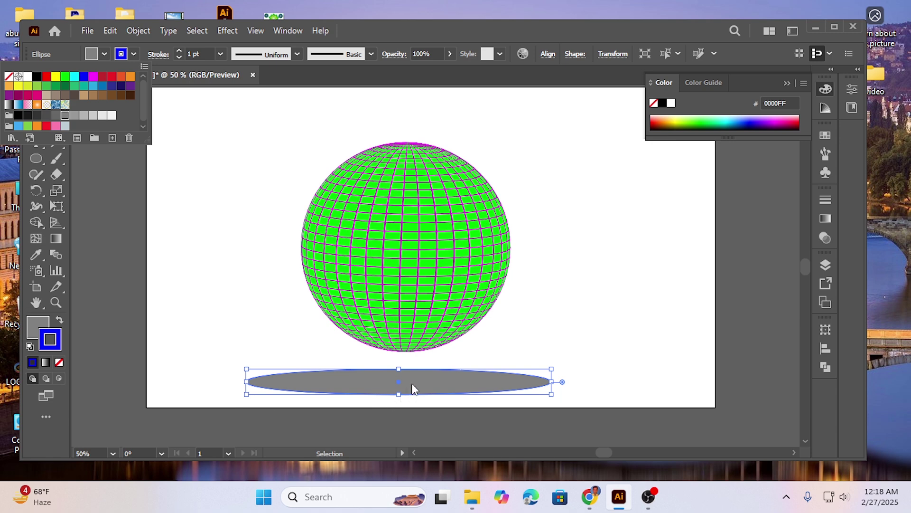
- Apply a Gaussian Blur with a radius of about 20.85 pixels to the gray ellipse
{"action": "left_click", "coordinate": [223, 29]}
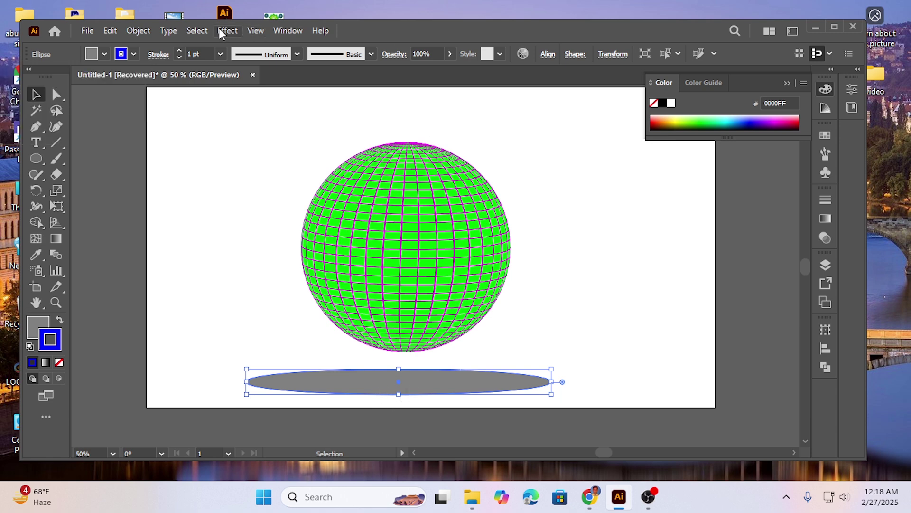
{"action": "left_click", "coordinate": [221, 29]}
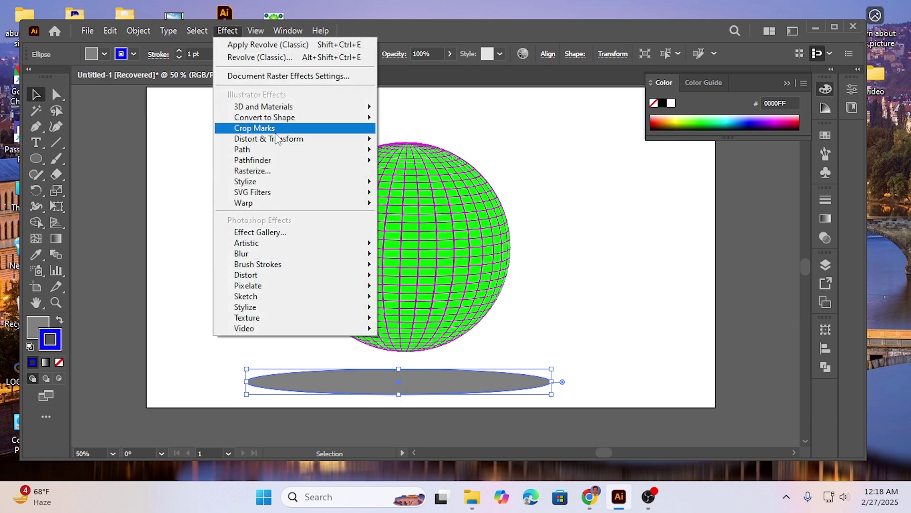
{"action": "mouse_move", "coordinate": [274, 257]}
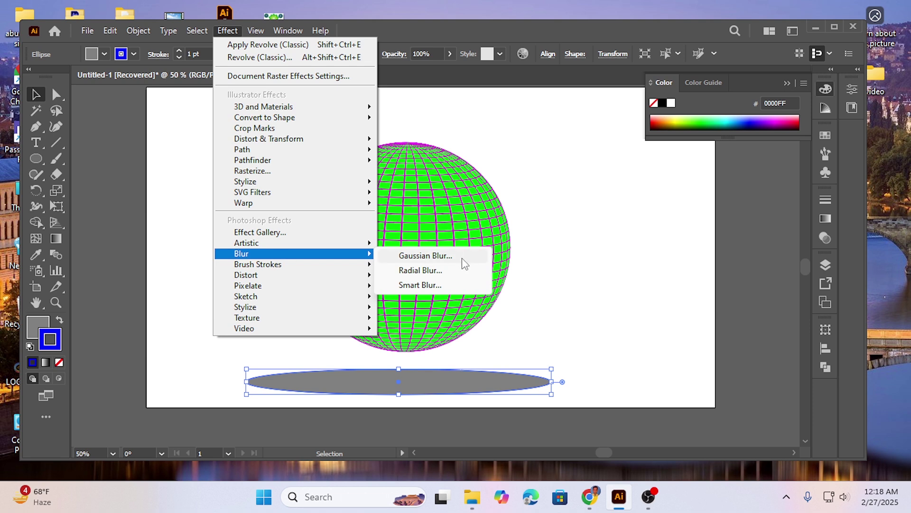
{"action": "left_click", "coordinate": [428, 257]}
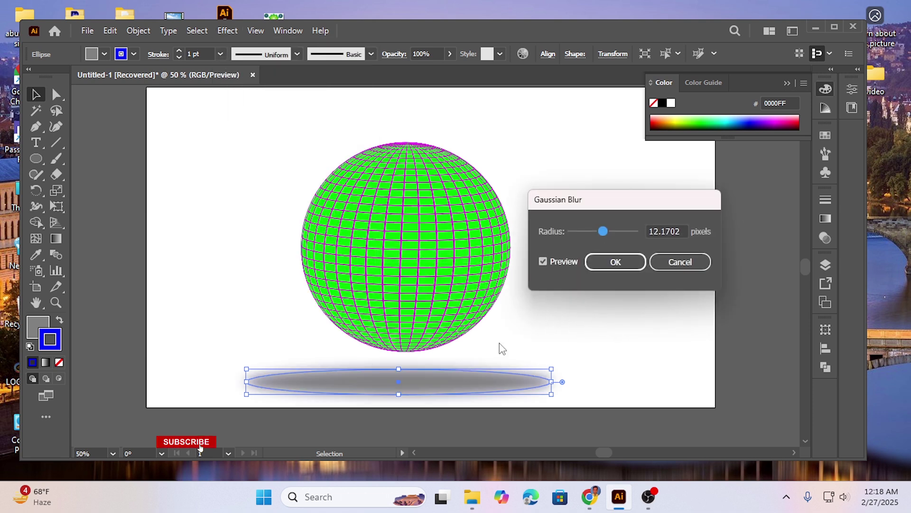
{"action": "left_click_drag", "start_coordinate": [607, 229], "coordinate": [609, 228]}
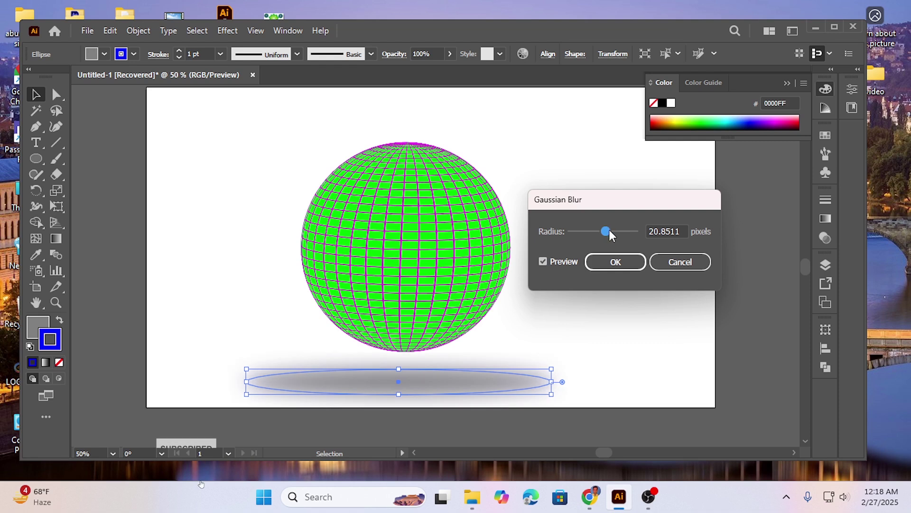
{"action": "left_click", "coordinate": [613, 263]}
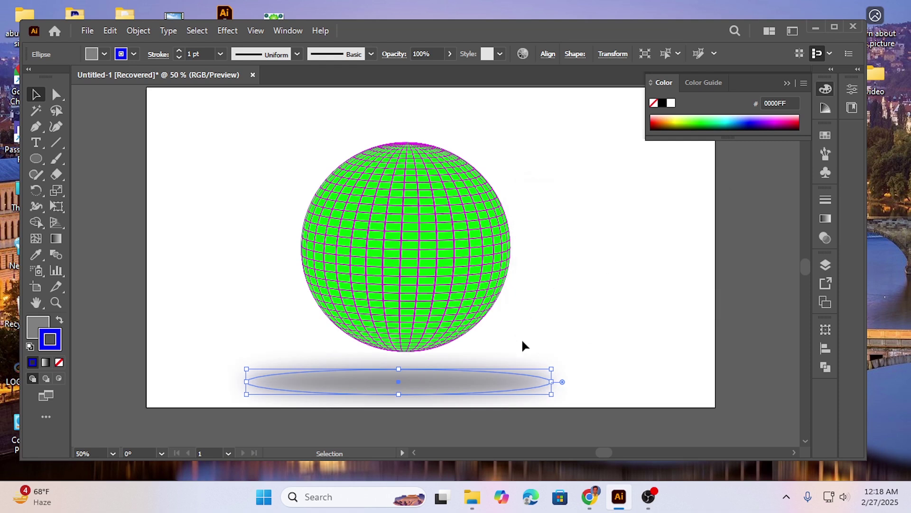
- Move the blurred shadow ellipse slightly up, closer to the bottom of the globe, and deselect it
{"action": "left_click", "coordinate": [669, 351]}
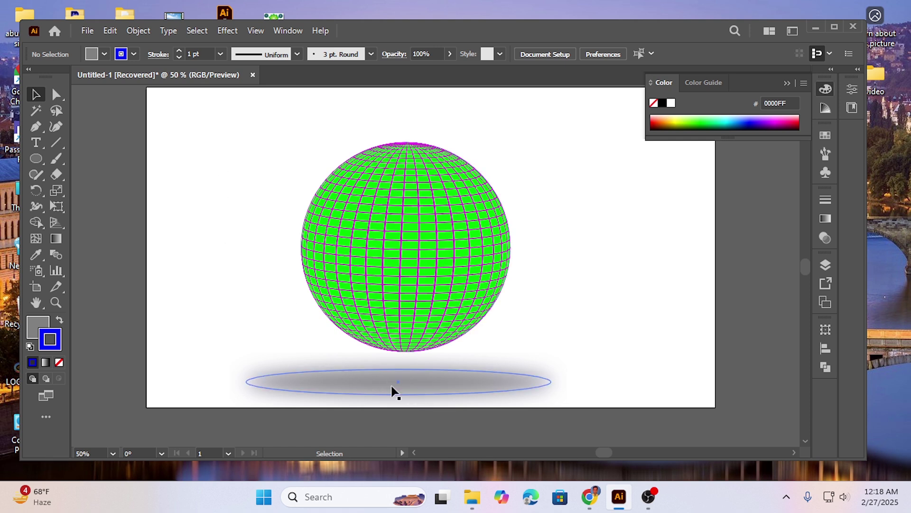
{"action": "left_click_drag", "start_coordinate": [416, 383], "coordinate": [412, 372]}
{"action": "left_click", "coordinate": [227, 212]}
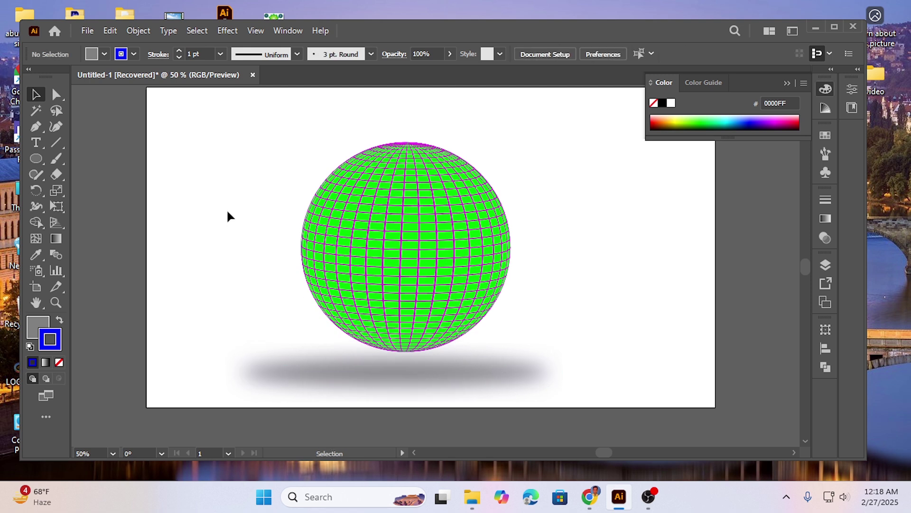